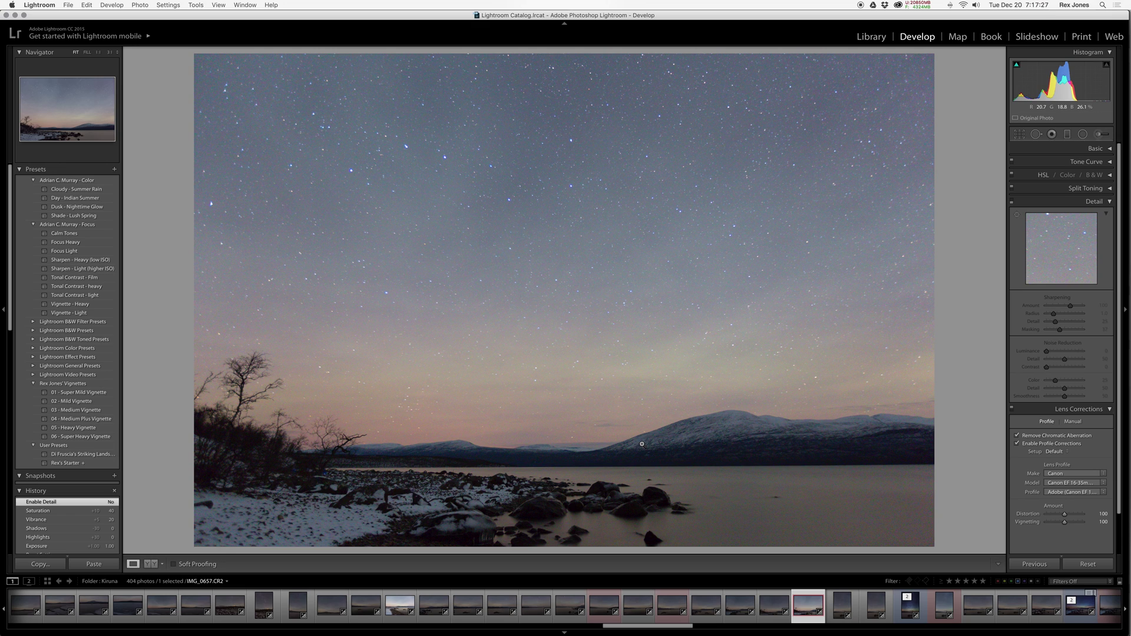
- Turn the Detail adjustments back on and compare the mountain area with them off and on
left_click_drag(642, 444, 634, 328)
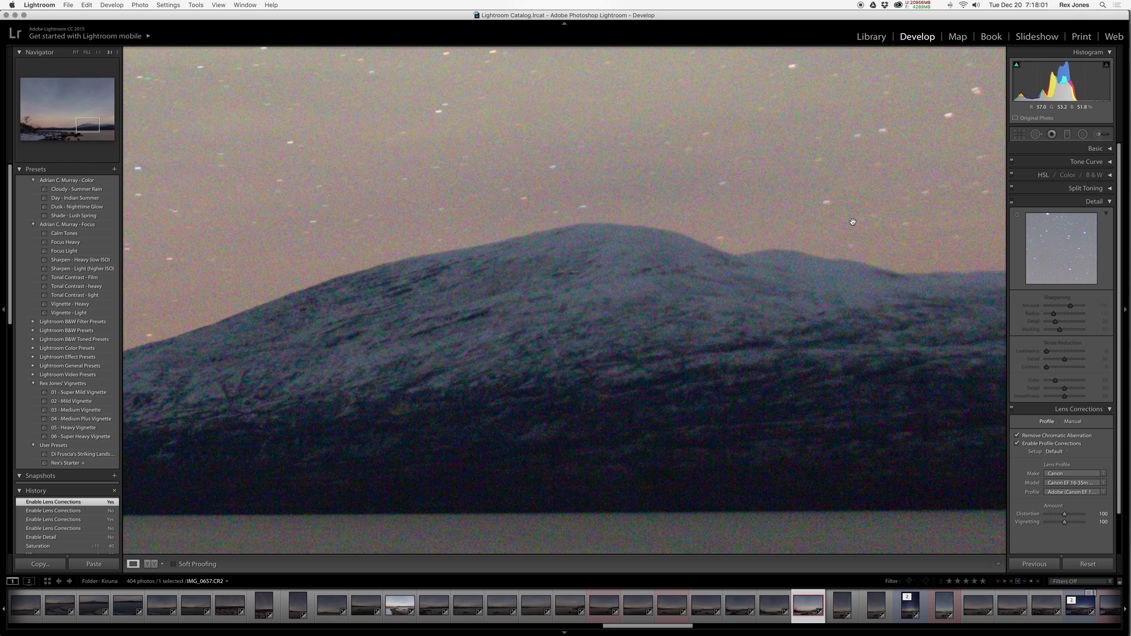
left_click(1012, 203)
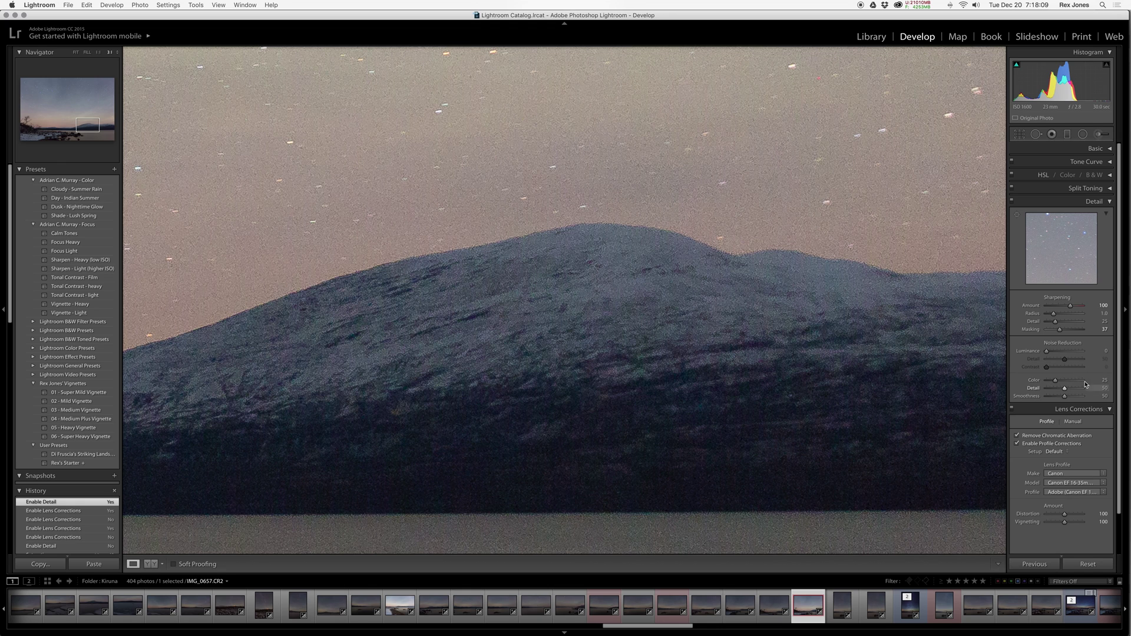
left_click(712, 452)
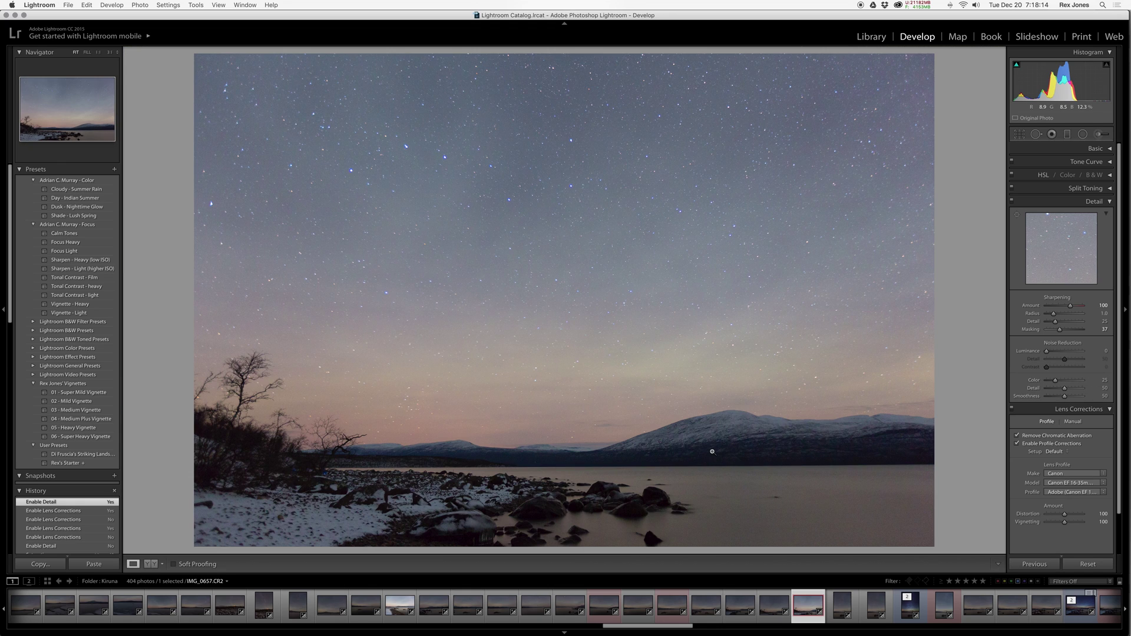
left_click(699, 453)
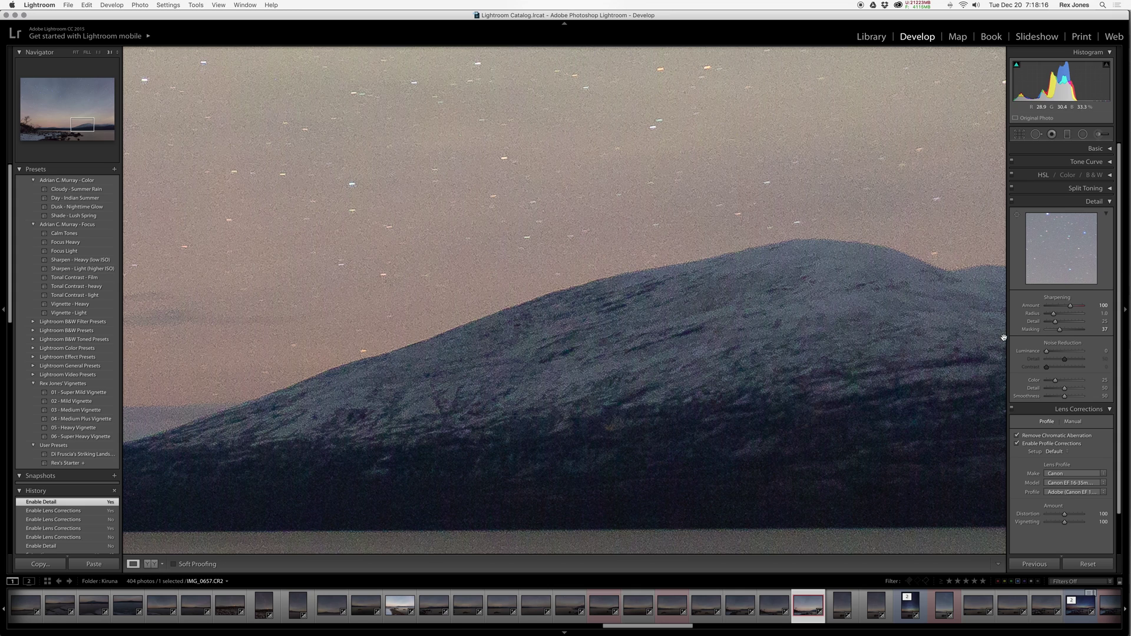
left_click(1011, 202)
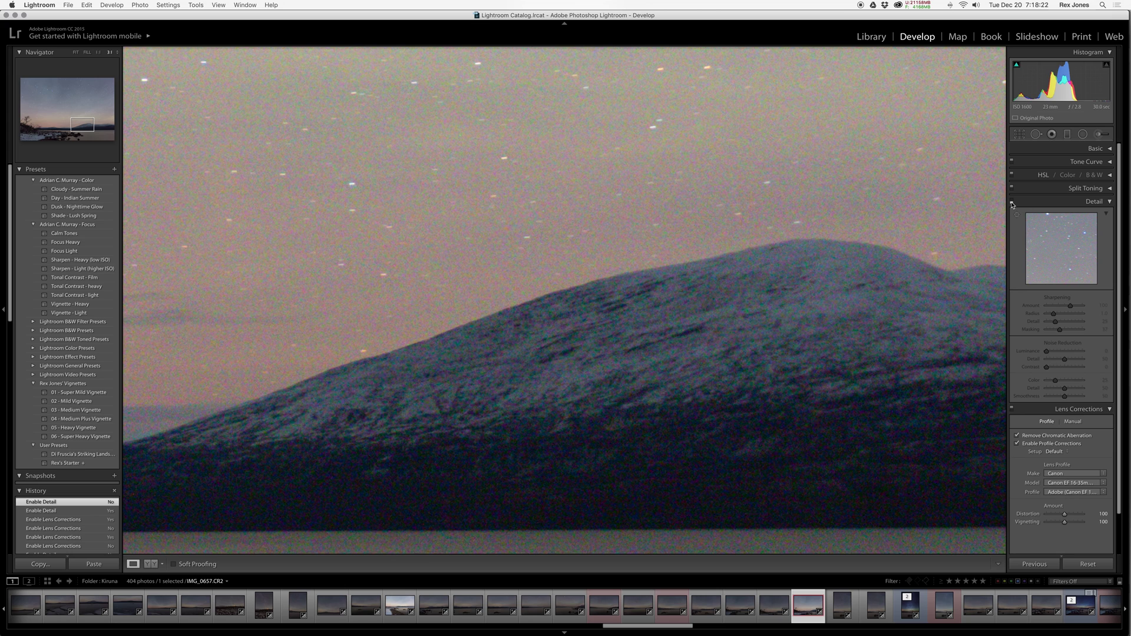
left_click(1012, 204)
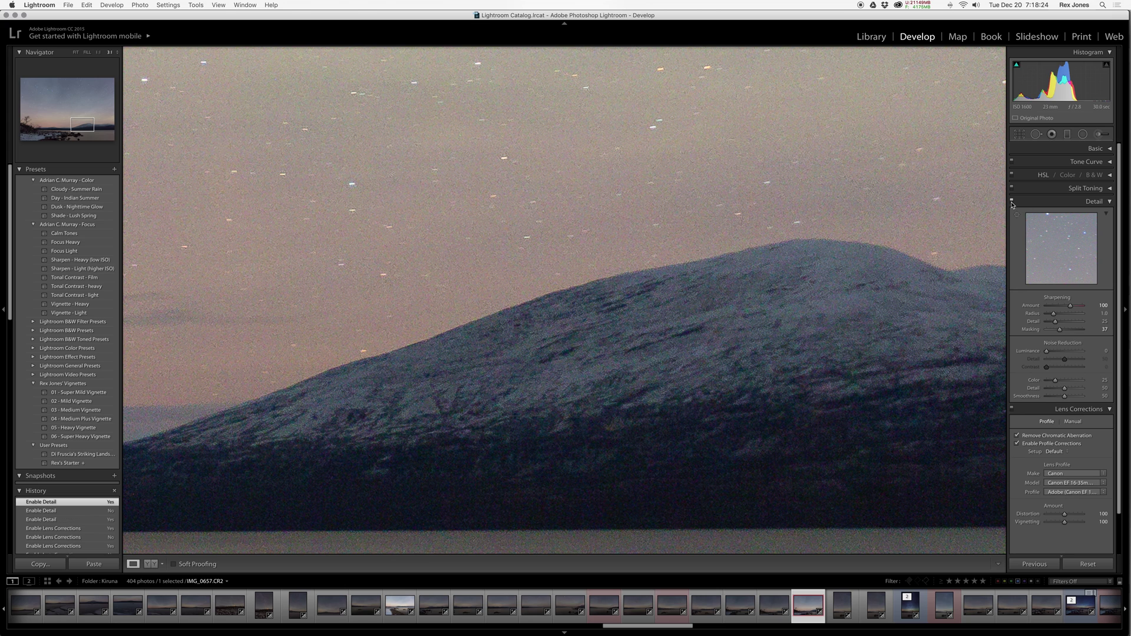
- Set the color noise reduction to 0 and inspect the snowy foreground up close
left_click(488, 402)
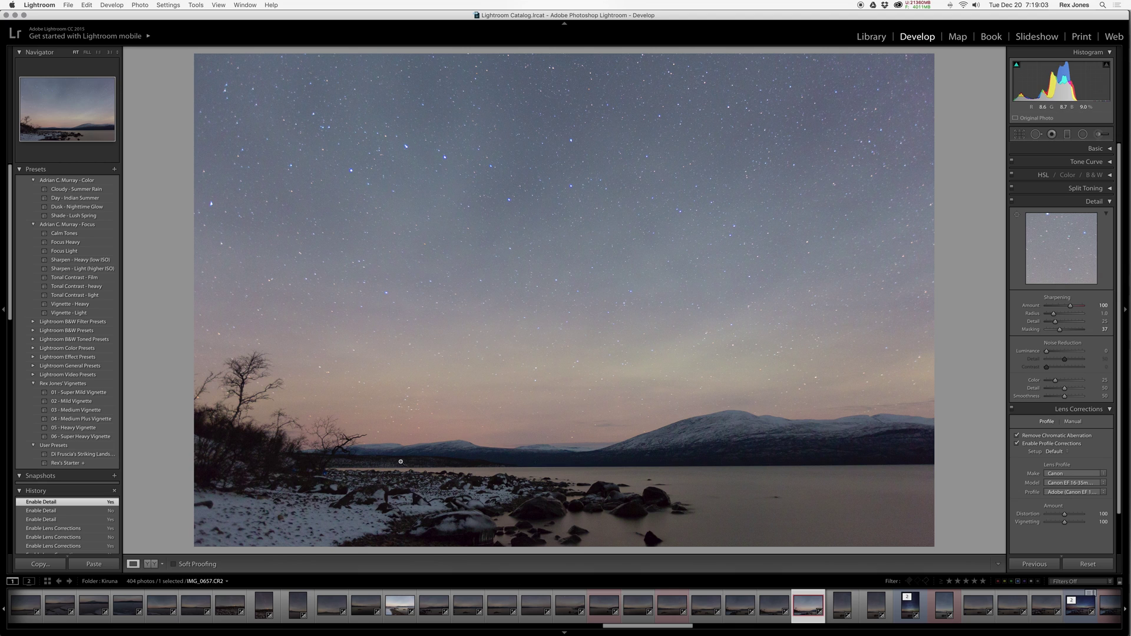
left_click(333, 487)
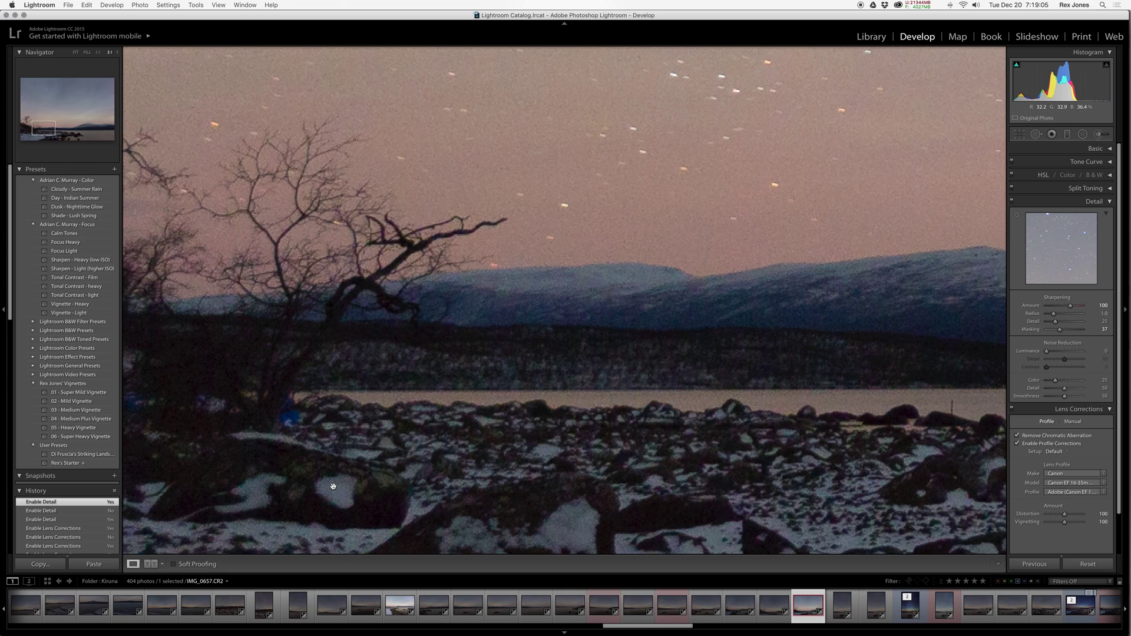
left_click_drag(331, 485, 553, 317)
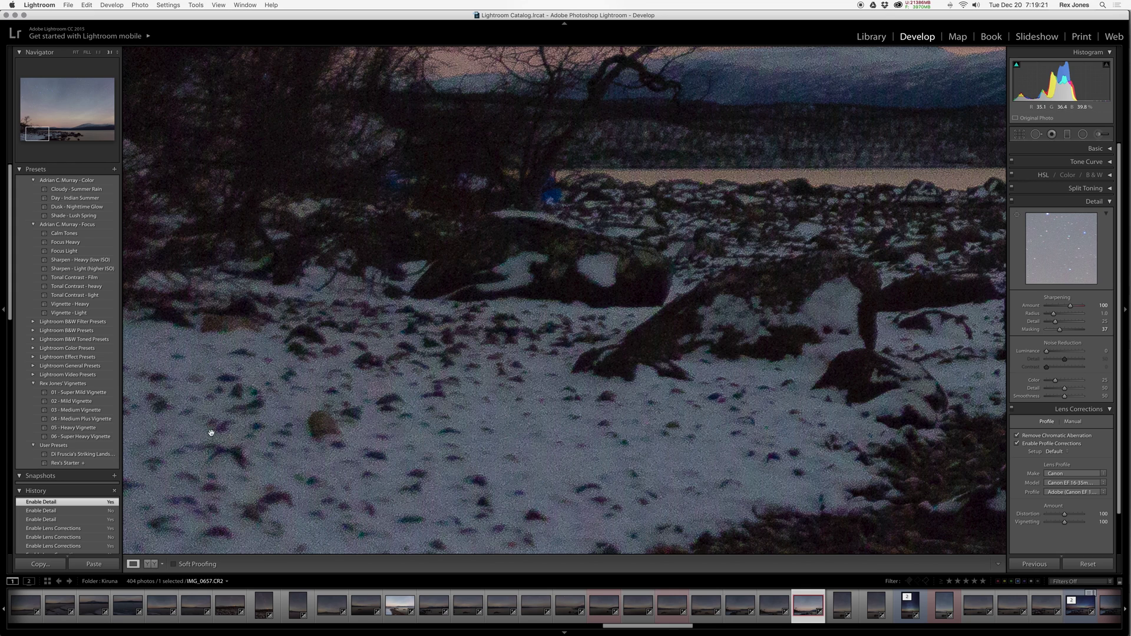
scroll(634, 273, "right", 5)
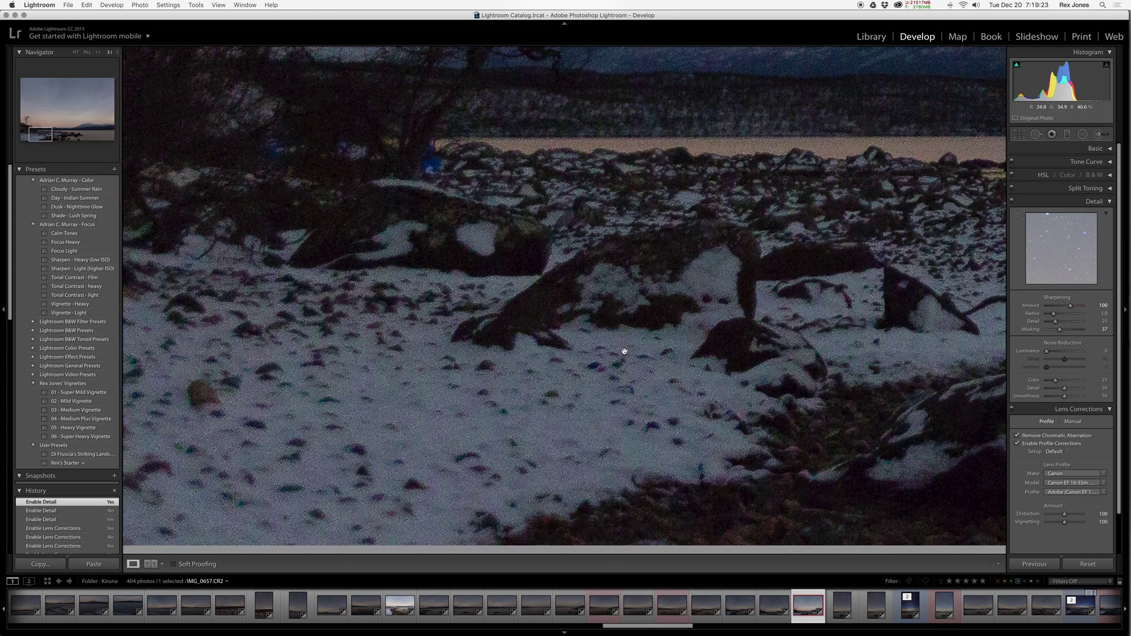
scroll(501, 347, "right", 4)
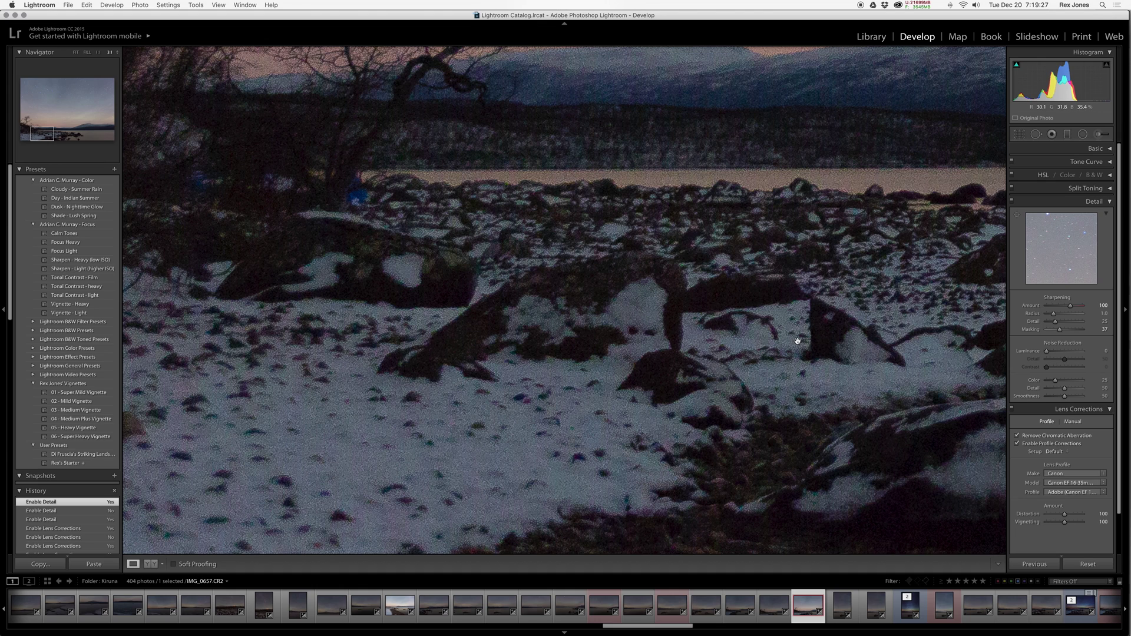
left_click_drag(1102, 381, 1087, 381)
left_click_drag(444, 404, 839, 370)
left_click_drag(469, 391, 601, 379)
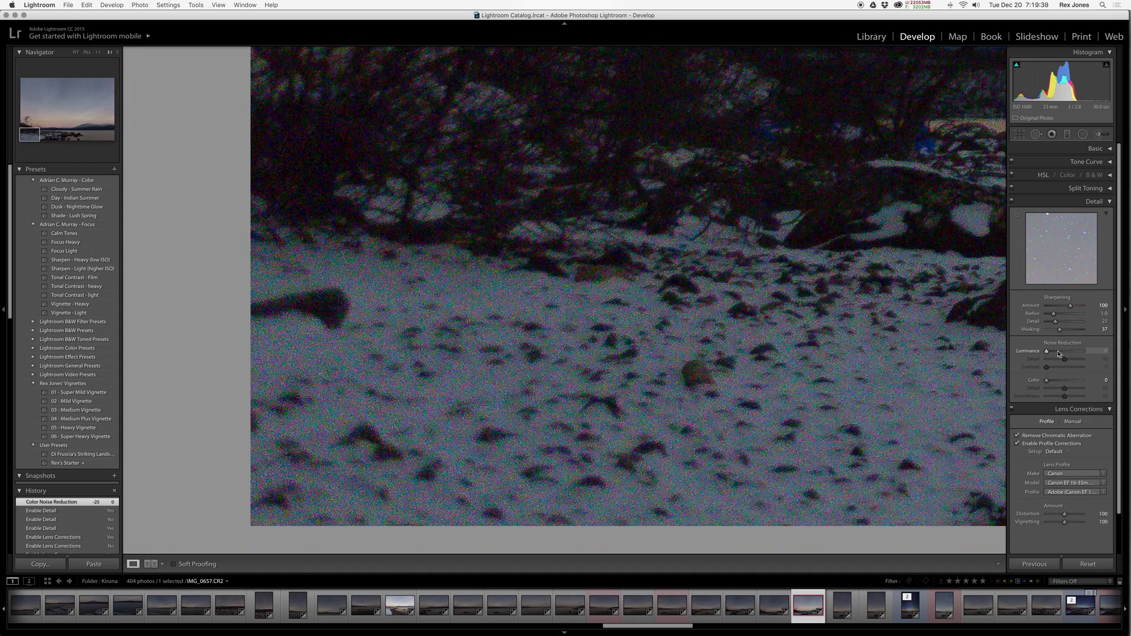
- Try luminance noise reduction at 20 on the snowy foreground and reset it to 0
left_click(1096, 350)
type("20")
left_click(1097, 351)
key("shift")
type("0")
key("Return")
- Step the luminance noise reduction through 10, 20 and 30 up to 40
left_click(1101, 351)
type("10")
key("Return")
type("20")
key("Return")
type("30")
key("Return")
type("40")
key("Return")
- Try the luminance noise reduction's Detail value at 100 and return it to its original value
left_click(1097, 358)
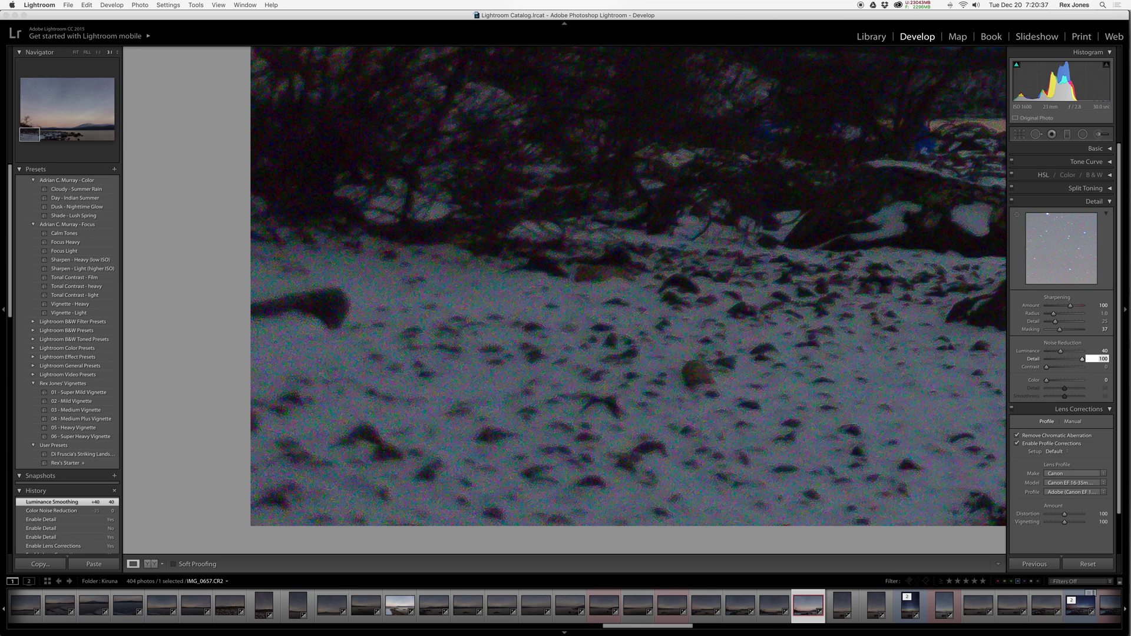
key("shift+Down")
key("shift+Up")
key("shift+Up")
key("shift+Up")
key("Return")
- Set the luminance noise reduction's Contrast to 20 after inspecting the rocky shoreline and tree
left_click_drag(755, 342, 328, 369)
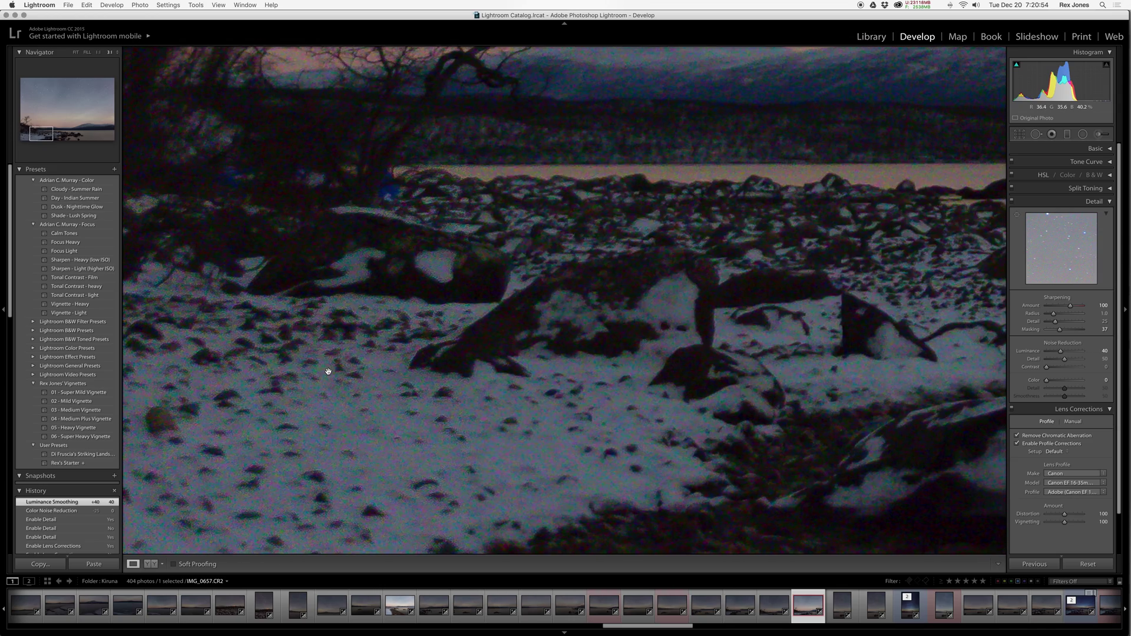
left_click_drag(698, 286, 643, 320)
left_click_drag(569, 203, 573, 234)
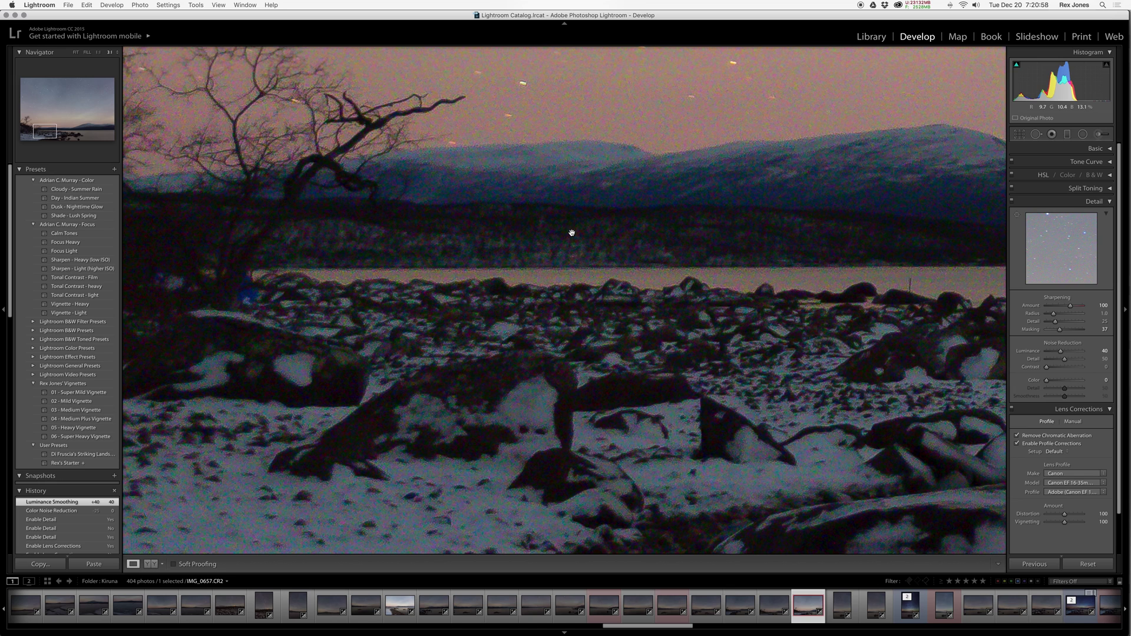
left_click_drag(504, 297, 642, 281)
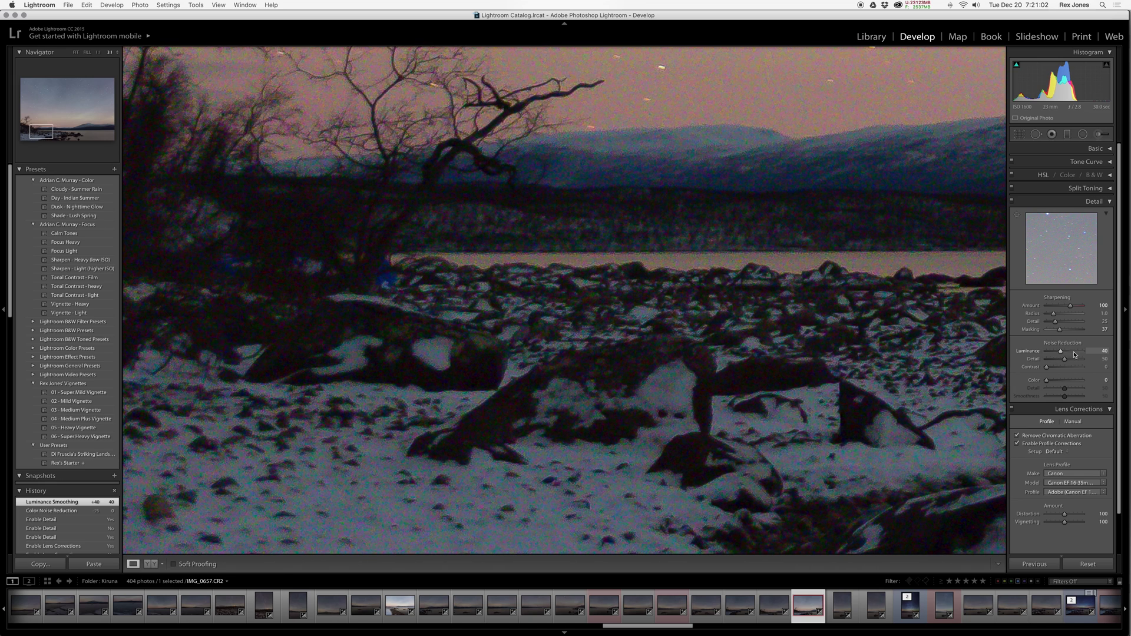
left_click(1100, 368)
type("20")
key("Return")
- Try higher luminance Contrast values up to 100 on the snowy foreground and return it to 20
left_click_drag(414, 431, 479, 268)
left_click(1100, 367)
type("30")
key("shift+Up")
key("shift+Up")
key("shift+Up")
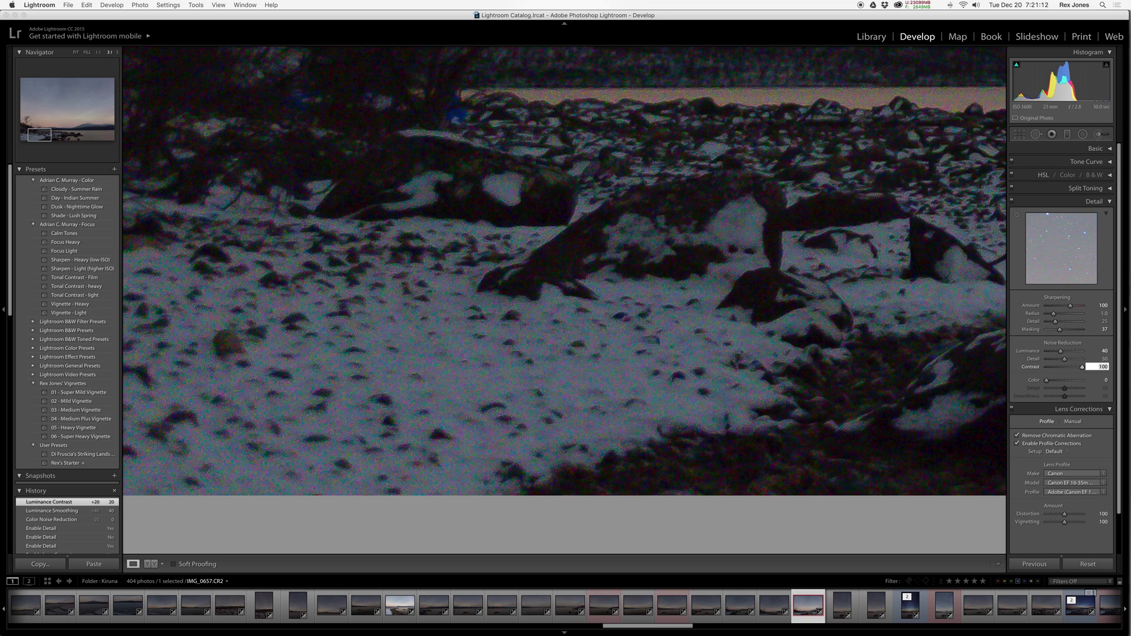
type("20")
- Step the color noise reduction up from 10 to 40 while viewing the snowy foreground
left_click_drag(277, 350, 592, 353)
left_click(1098, 379)
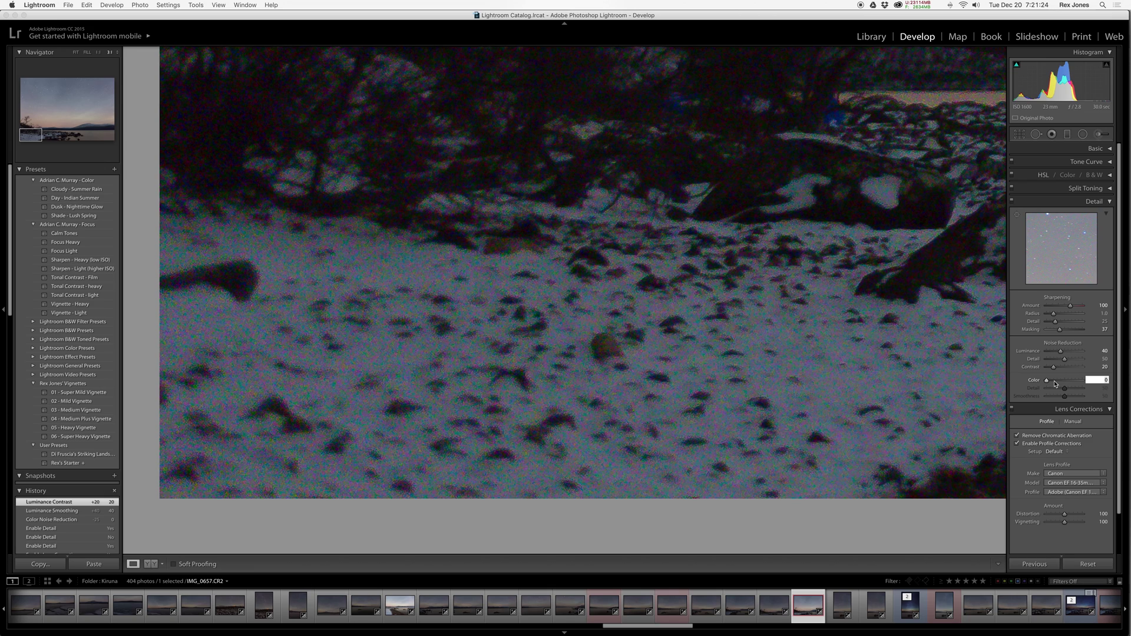
type("10")
key("shift+Up")
key("shift+Down")
key("shift+Up")
key("shift")
key("shift+Up")
key("shift+Up")
- Examine the shoreline, rocks and mountains, comparing the image with the Detail adjustments off and on
left_click_drag(823, 304, 555, 333)
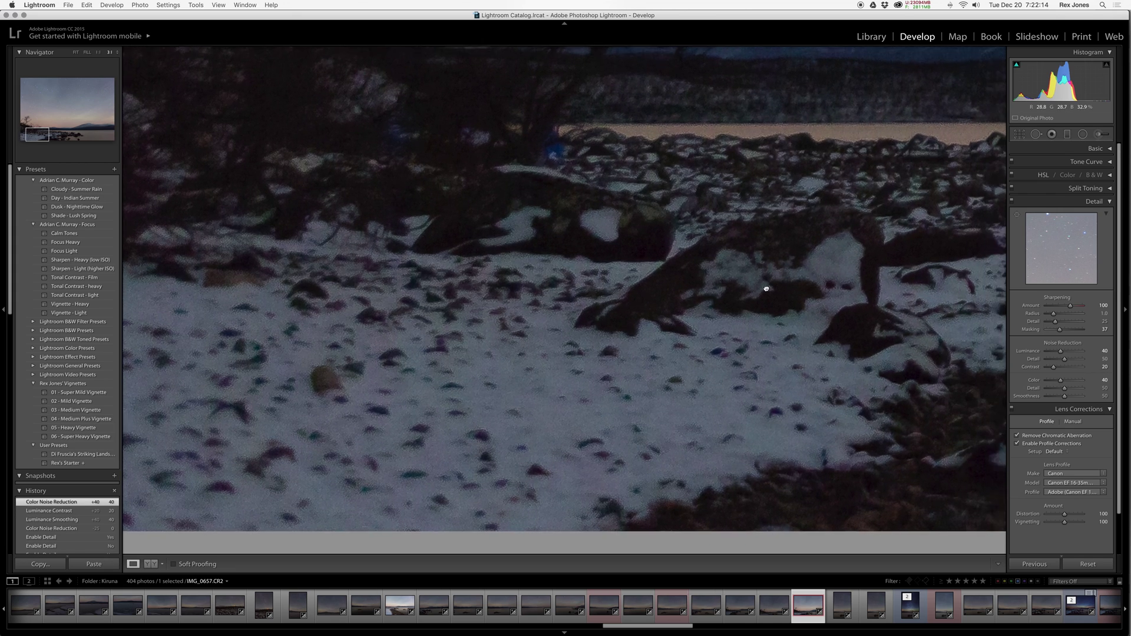
left_click_drag(770, 285, 560, 308)
left_click_drag(750, 222, 633, 413)
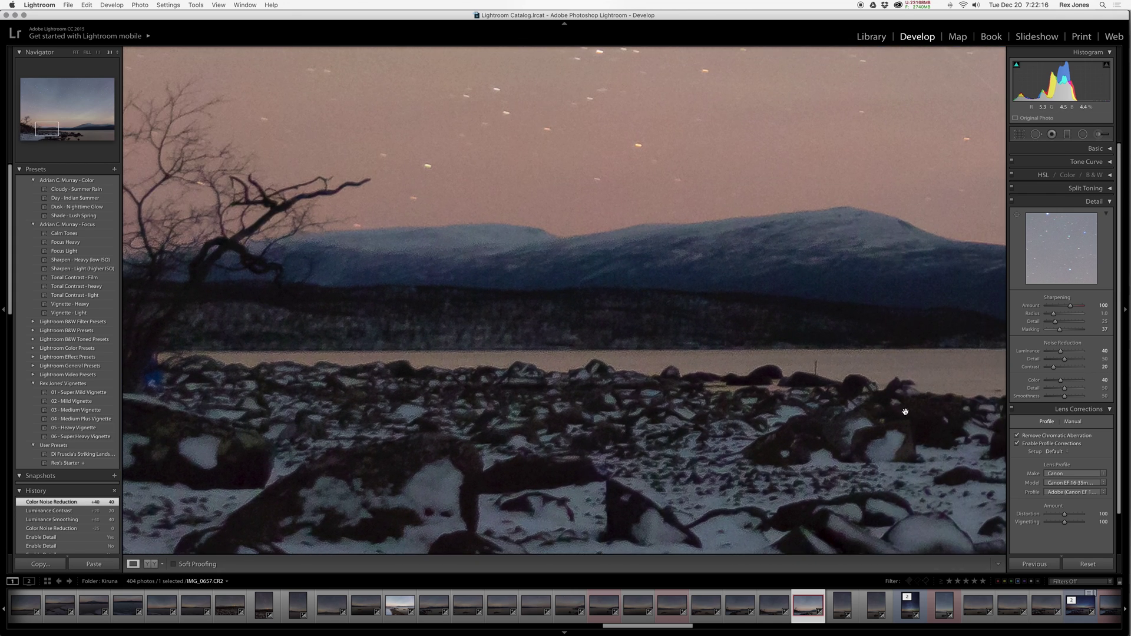
left_click_drag(644, 505, 505, 374)
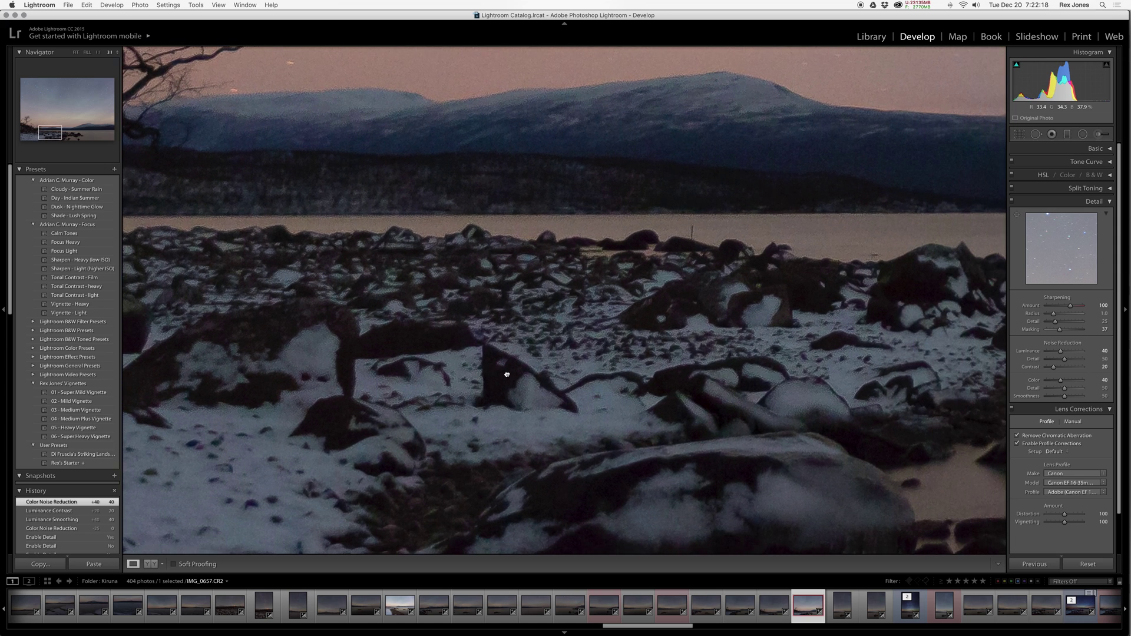
left_click_drag(833, 354, 744, 400)
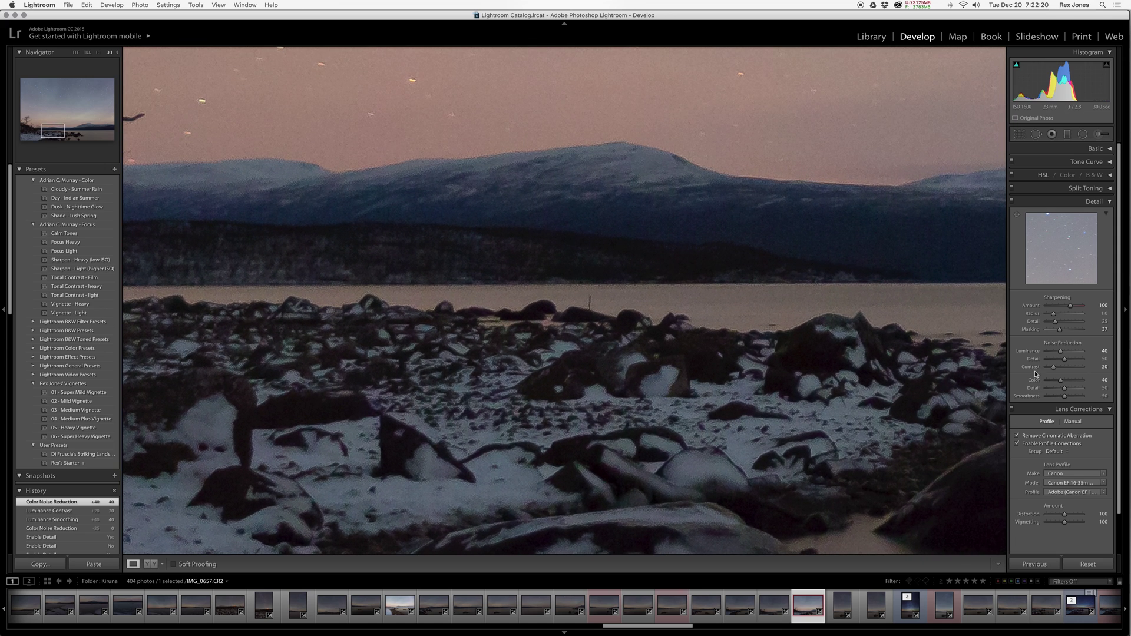
left_click(1012, 202)
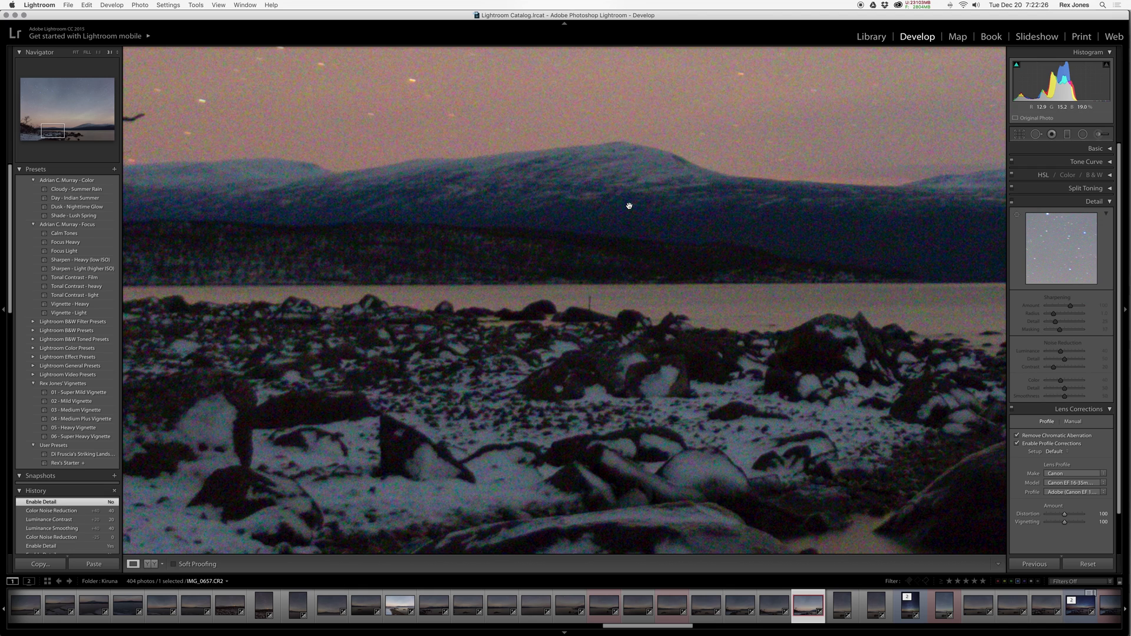
left_click_drag(629, 206, 651, 286)
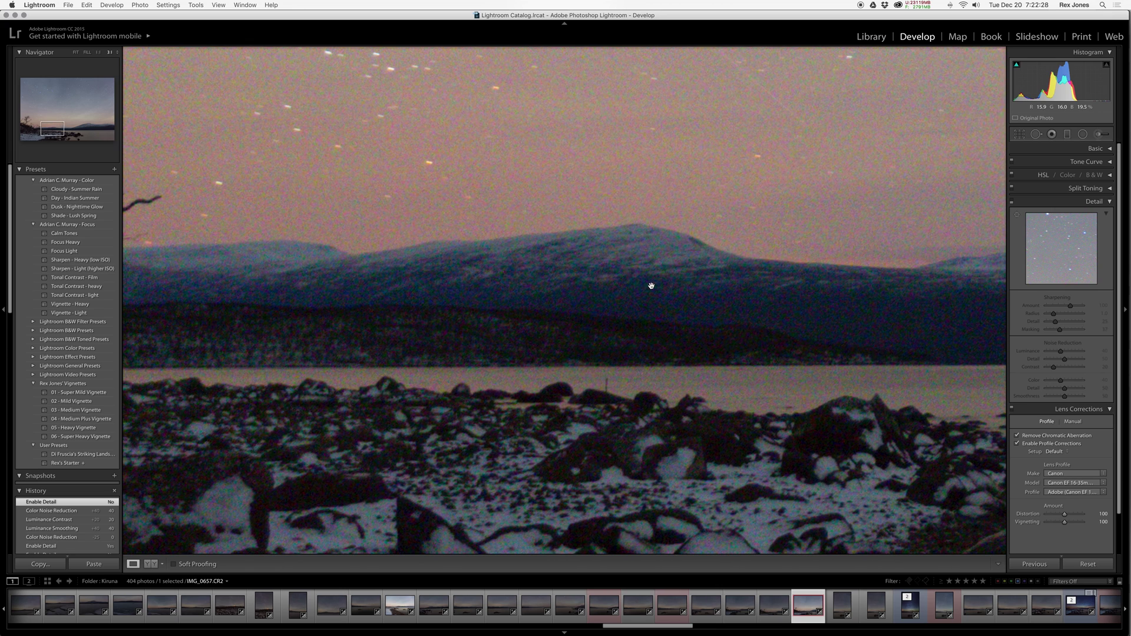
left_click(1012, 203)
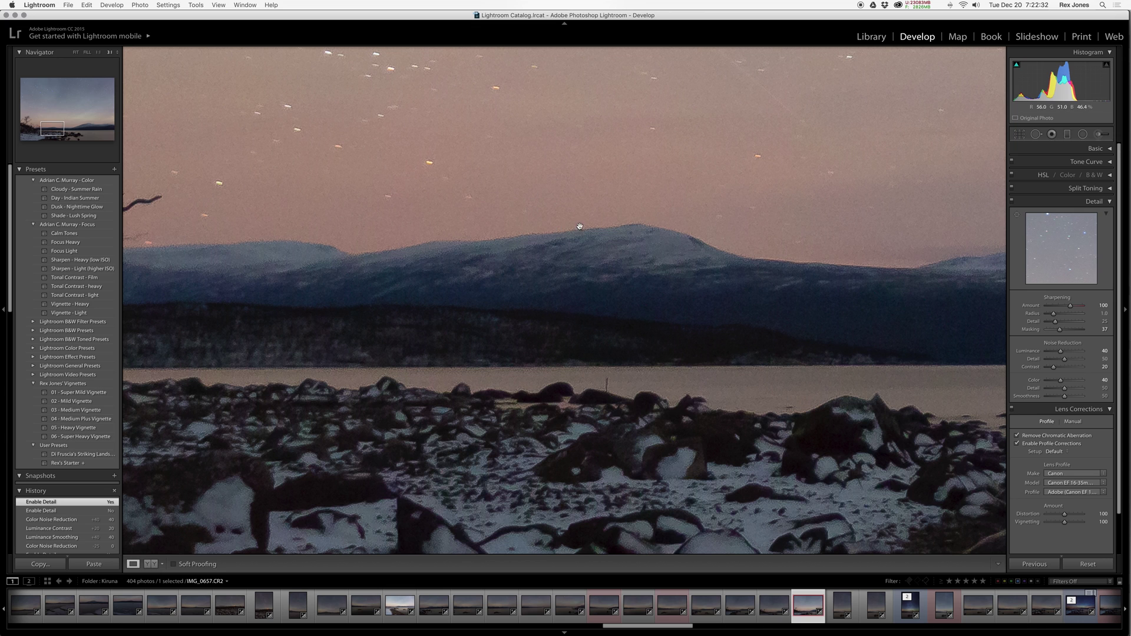
- Try the color noise reduction's Detail value at 0 and check the snowy foreground and mountains
left_click_drag(425, 433, 524, 328)
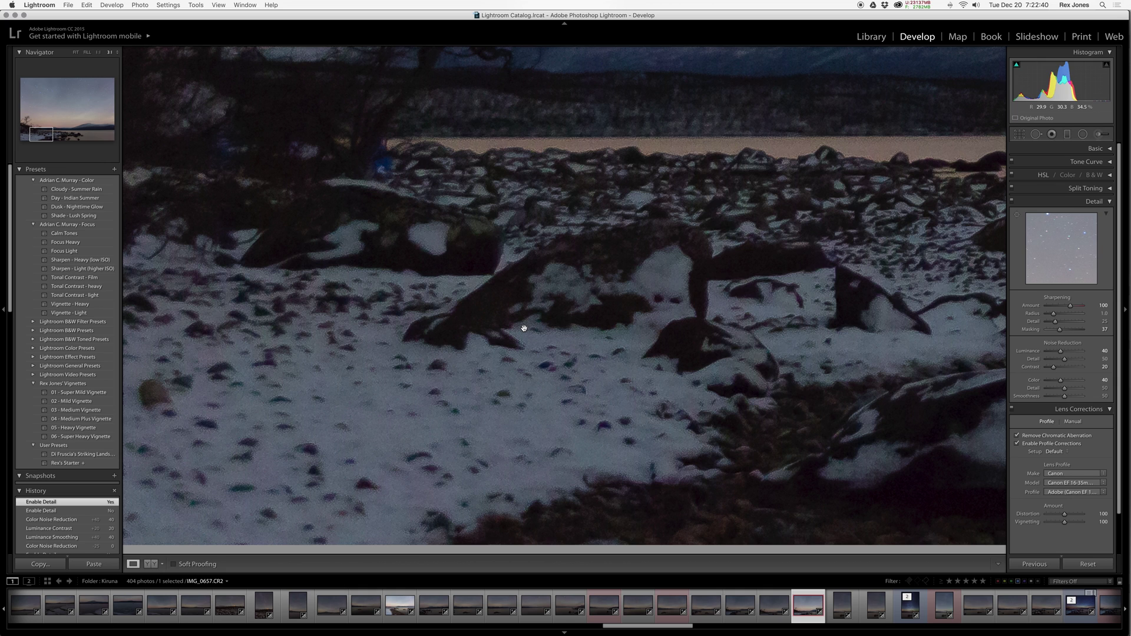
left_click_drag(723, 221, 466, 322)
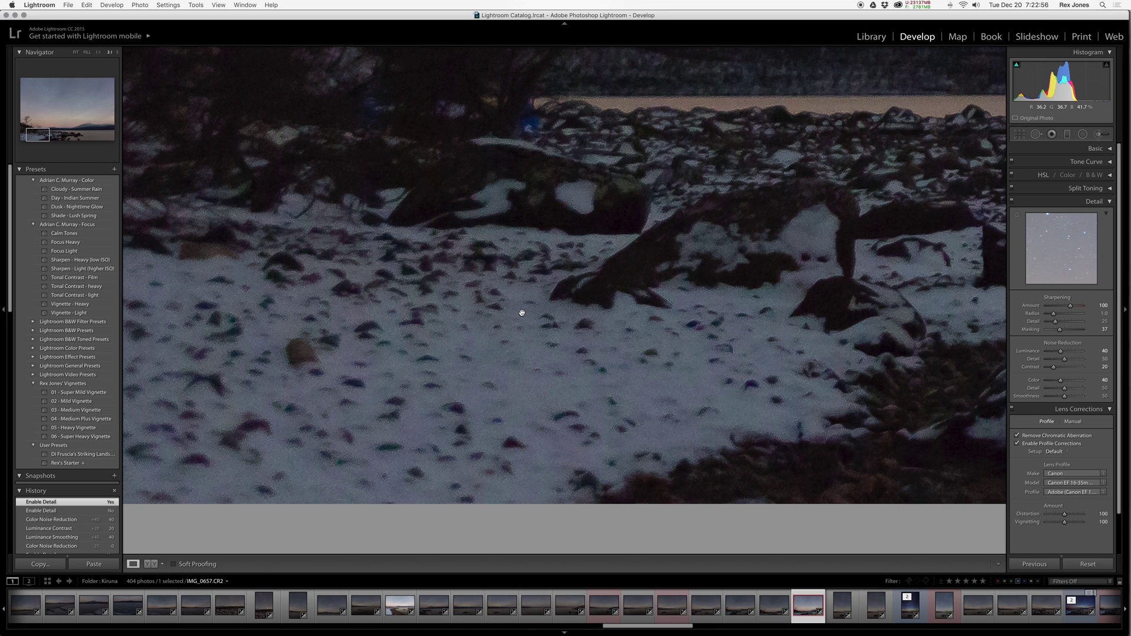
left_click_drag(518, 317, 606, 346)
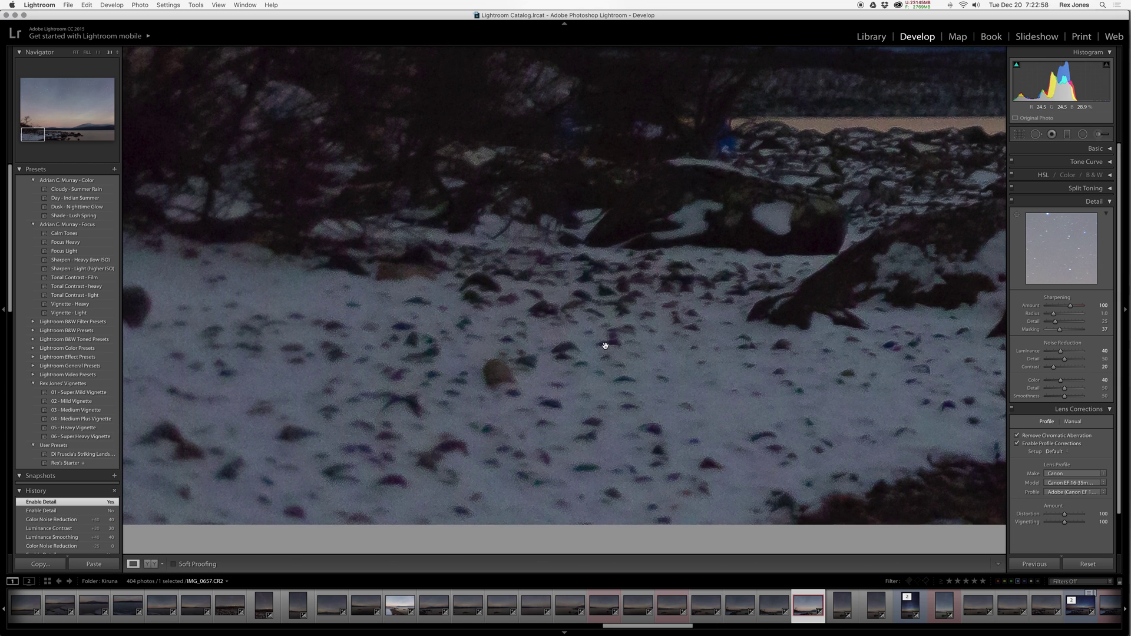
left_click_drag(500, 342, 345, 439)
left_click_drag(1011, 392, 984, 392)
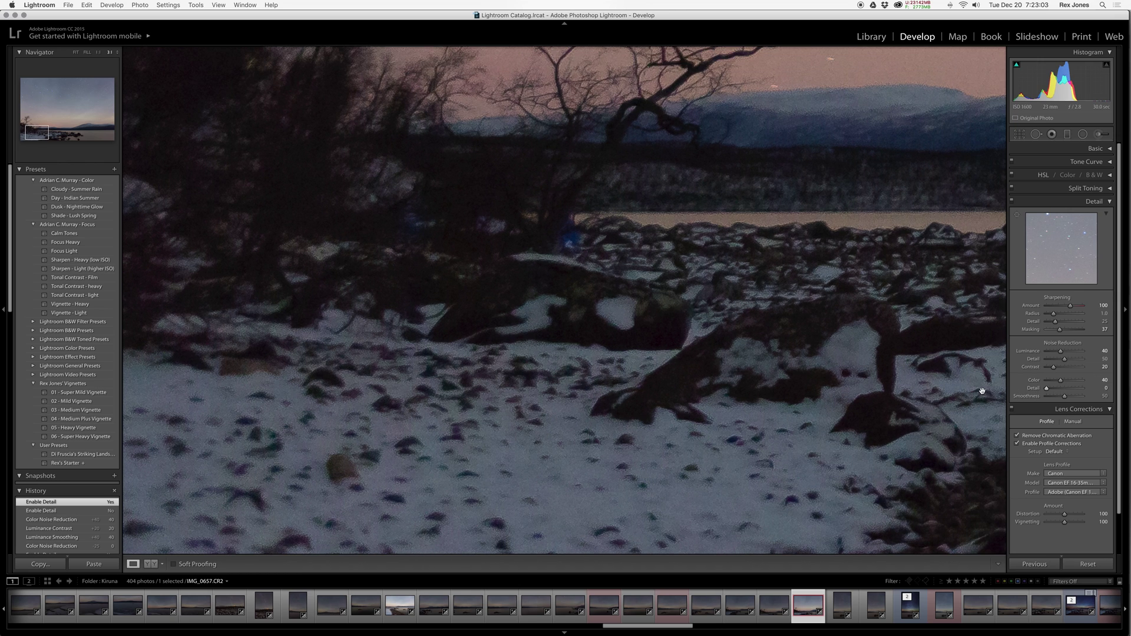
left_click_drag(462, 430, 628, 372)
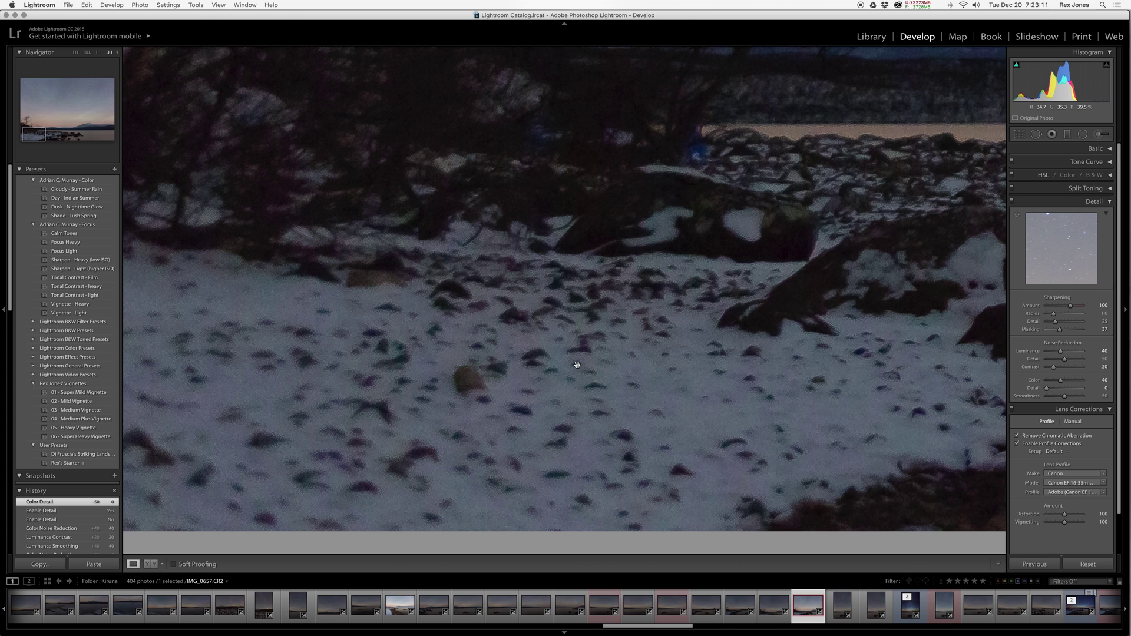
left_click_drag(860, 202, 529, 341)
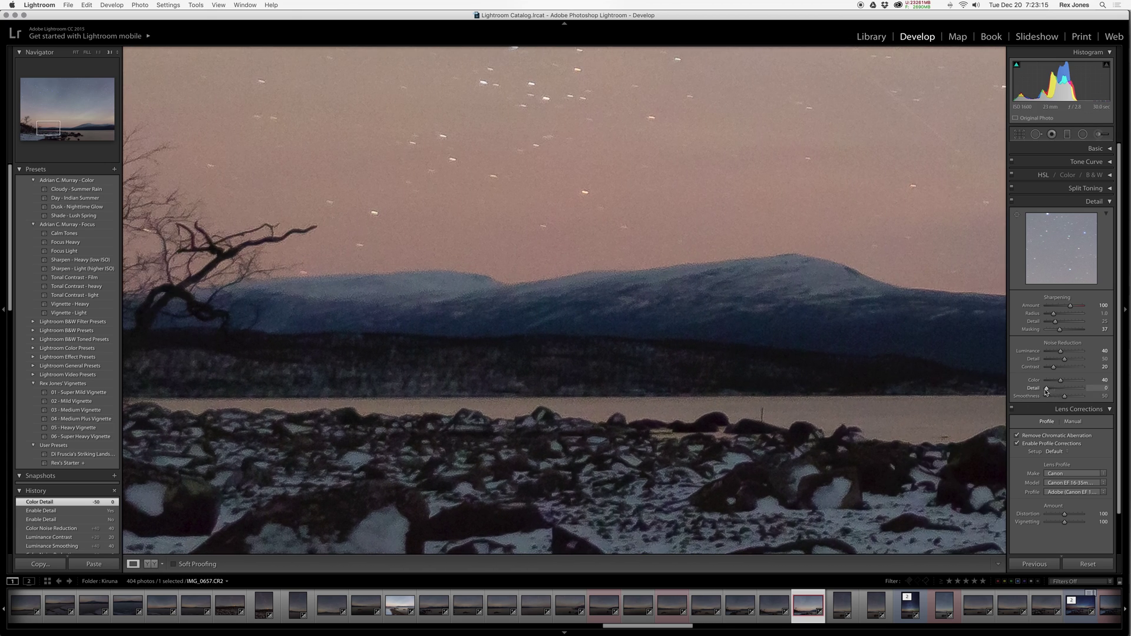
- Set the color noise reduction's Detail value to 100 and inspect the shoreline, mountains and snow
left_click_drag(1048, 390, 1082, 388)
left_click_drag(593, 439, 719, 381)
left_click_drag(667, 433, 652, 400)
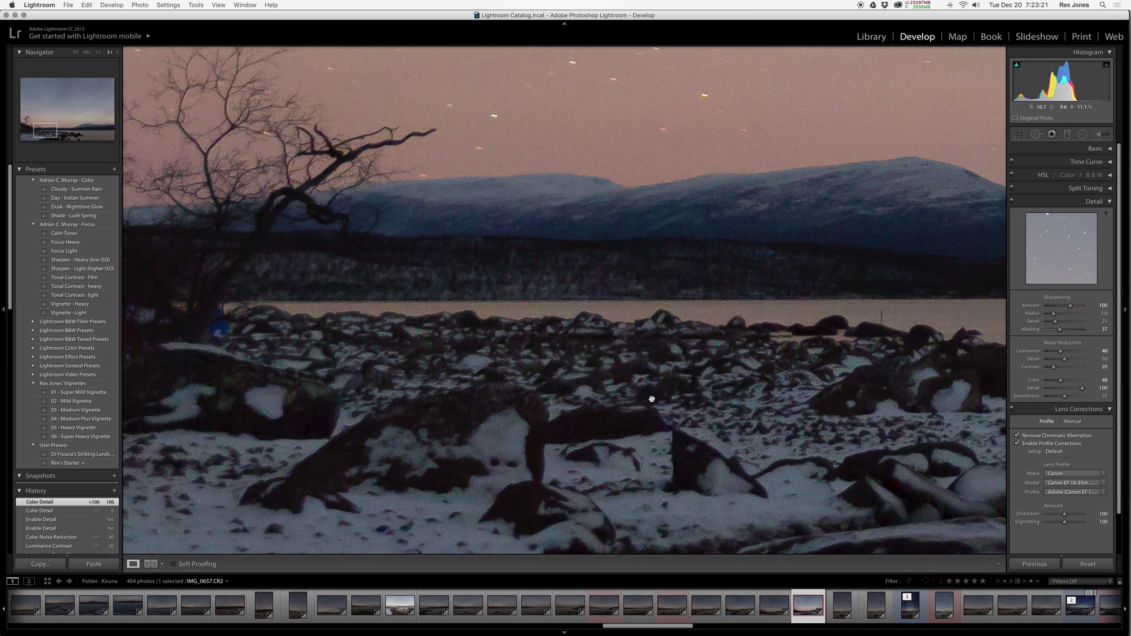
left_click_drag(681, 317, 399, 385)
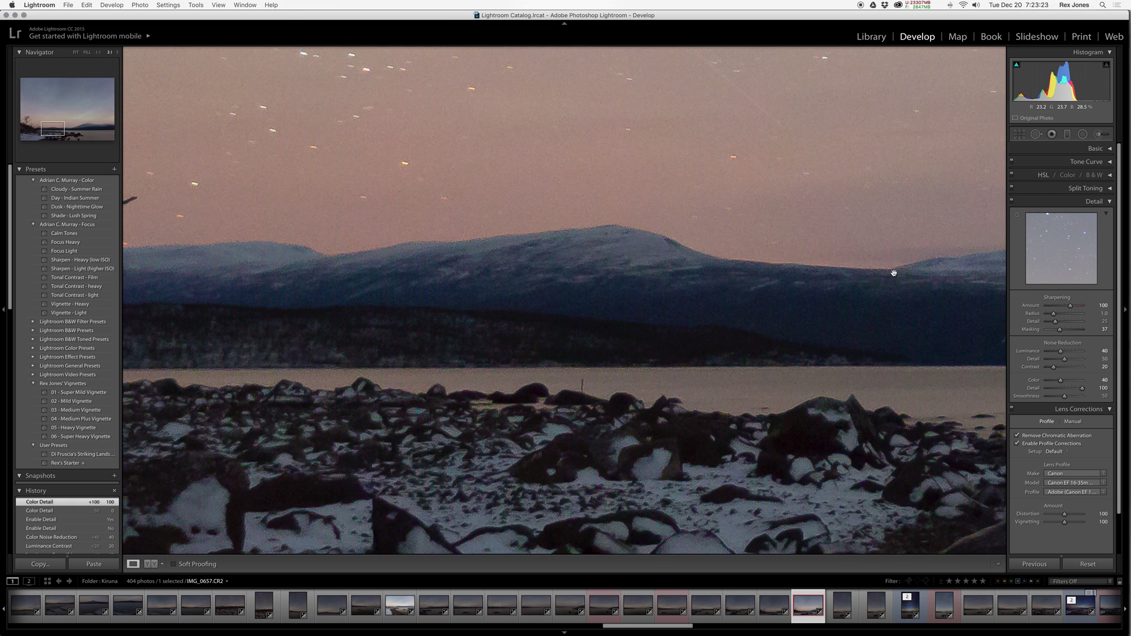
left_click_drag(536, 394, 855, 177)
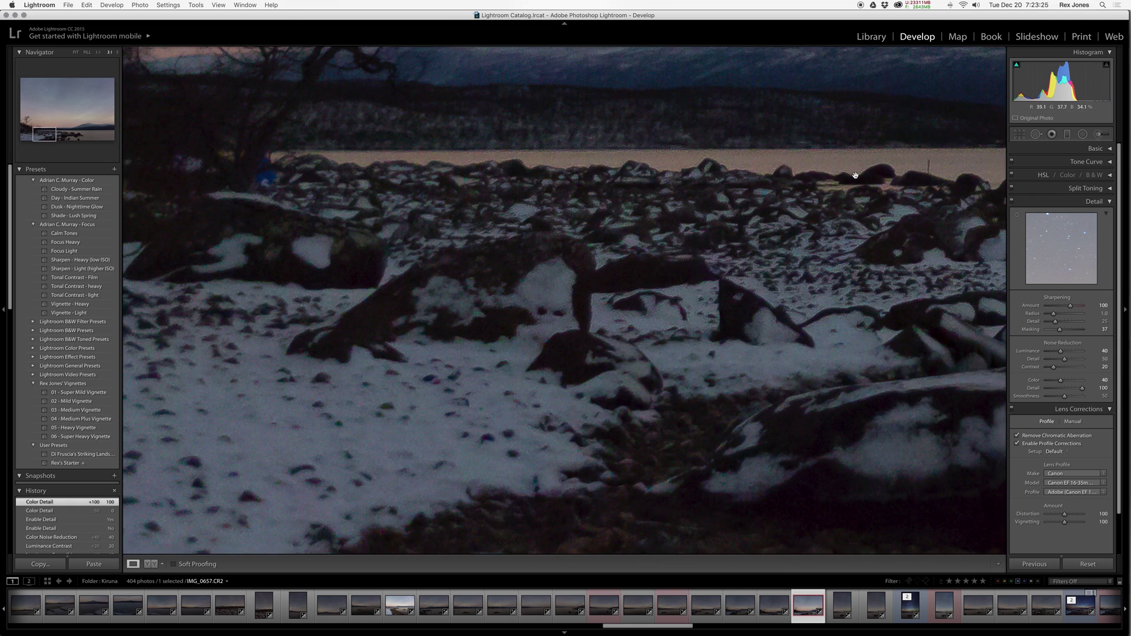
left_click_drag(451, 407, 717, 396)
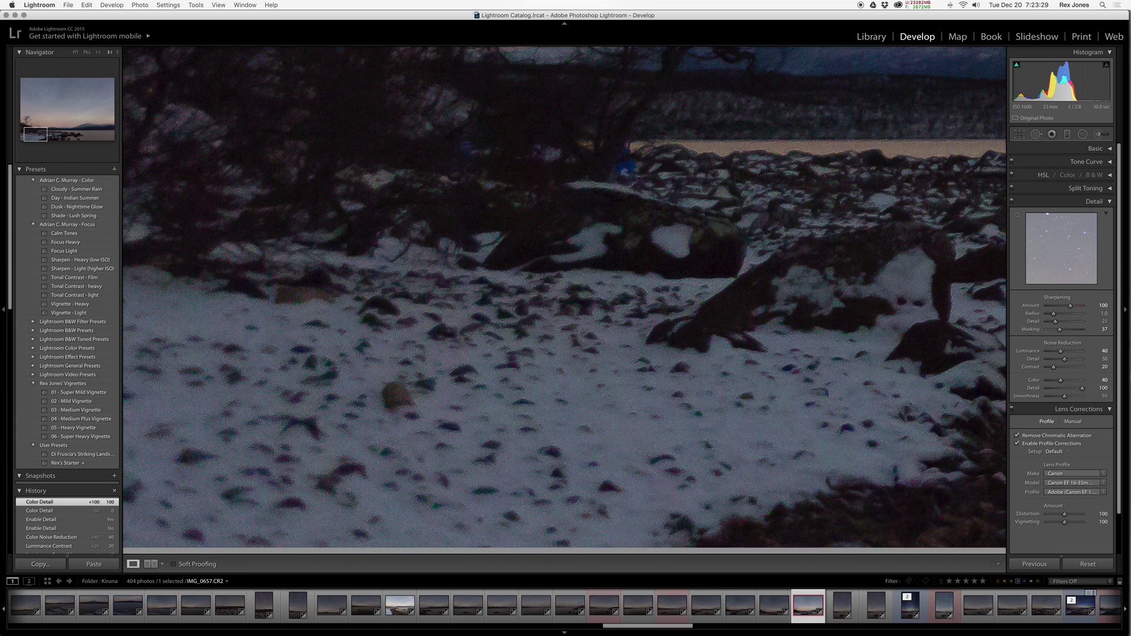
- Set the color noise reduction's Detail value to 40
left_click(1099, 388)
type("40")
key("Return")
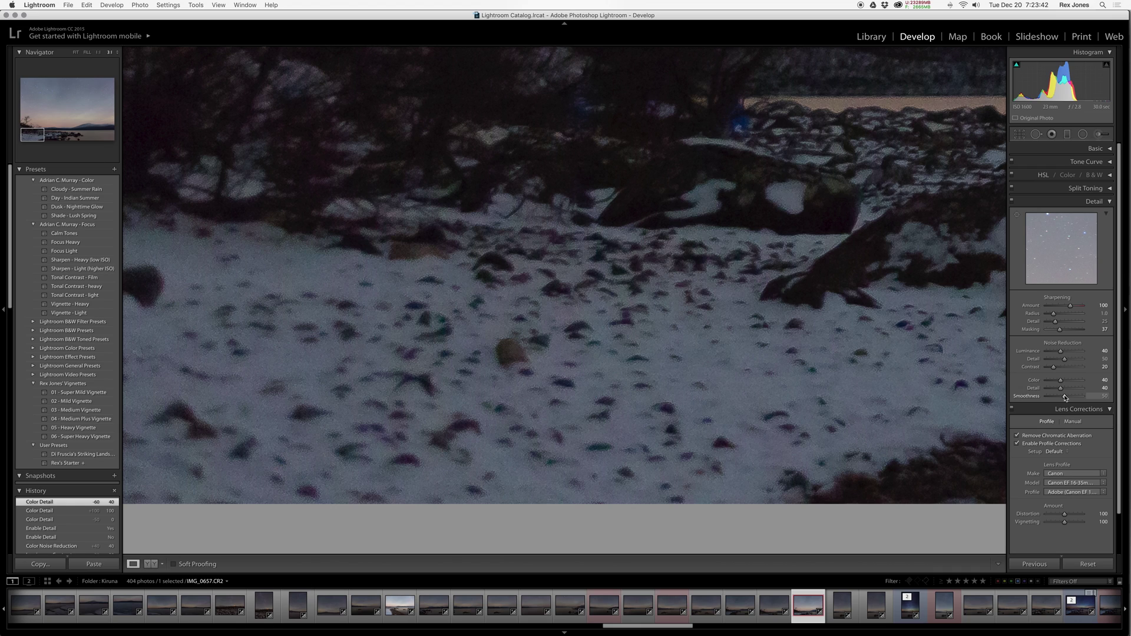
- Try the color noise reduction's Smoothness at 0 and at 40, checking the mountains, bare trees and rocky shoreline
left_click_drag(1060, 399, 1028, 399)
left_click(1105, 396)
key("shift")
key("shift")
key("Return")
left_click_drag(750, 244, 429, 396)
left_click_drag(770, 303, 405, 312)
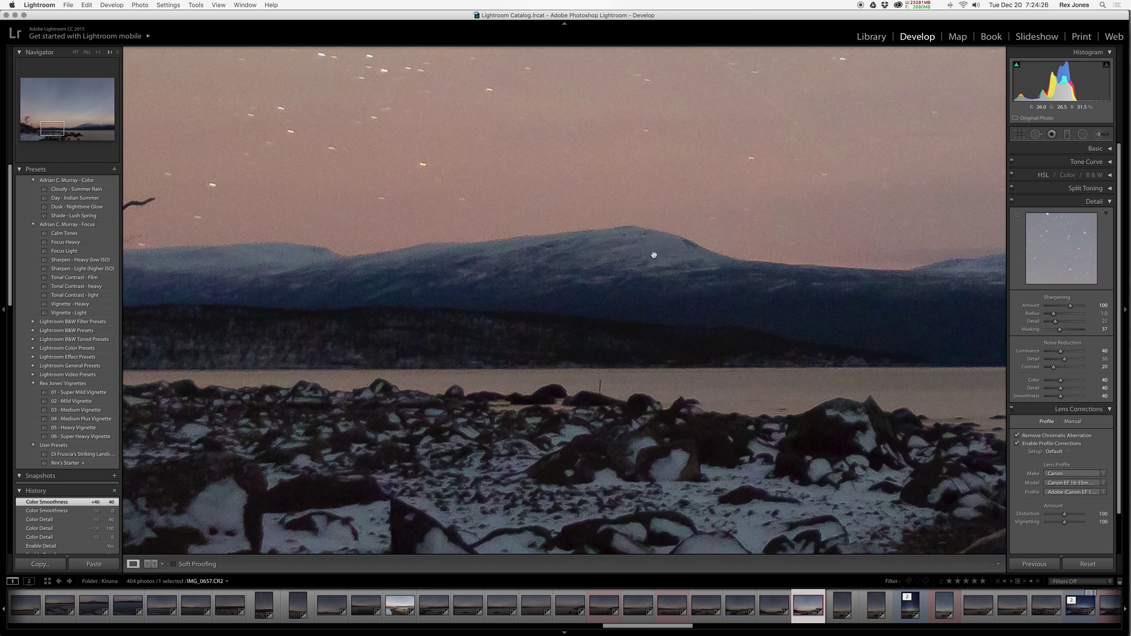
left_click_drag(425, 260, 646, 276)
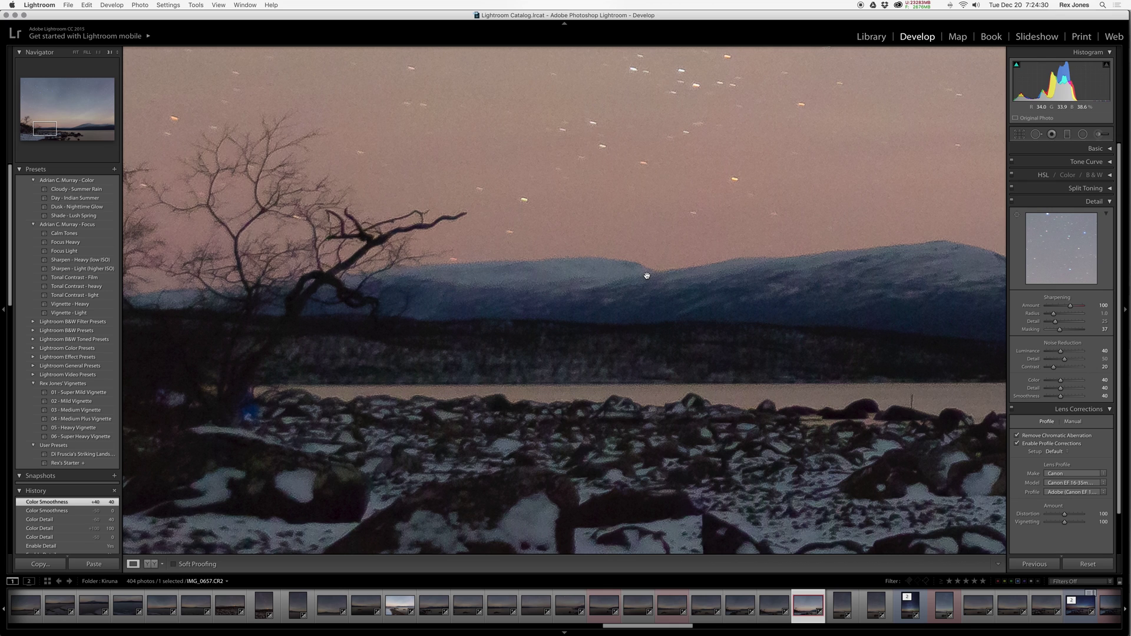
left_click_drag(518, 277, 720, 247)
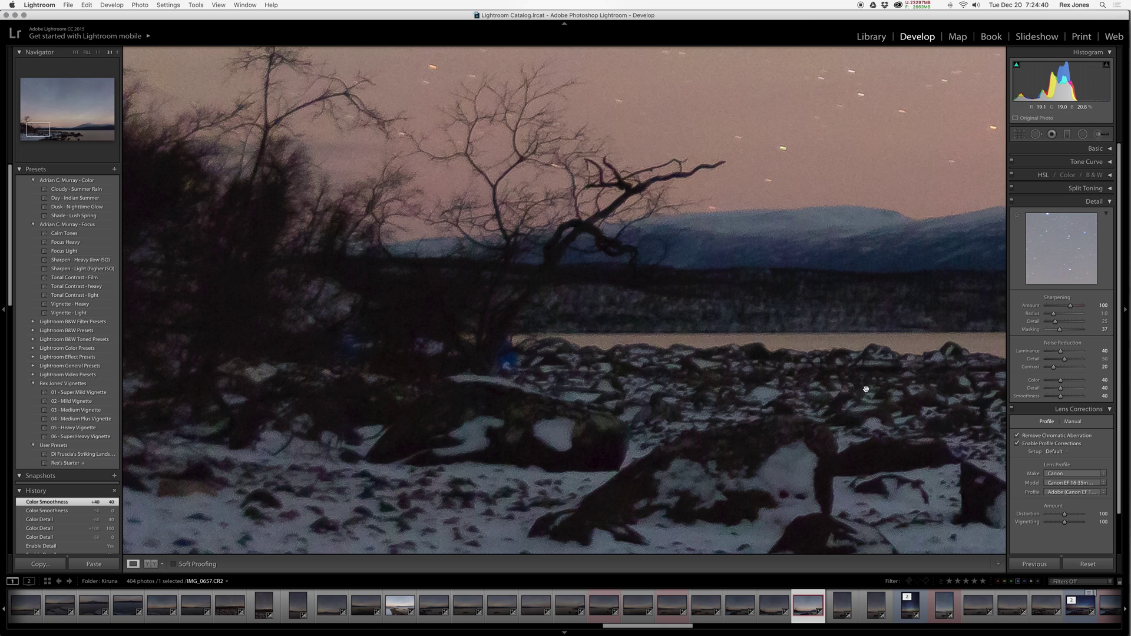
- Try the color noise reduction's Smoothness at 90 and inspect the trees and shoreline
left_click(1103, 396)
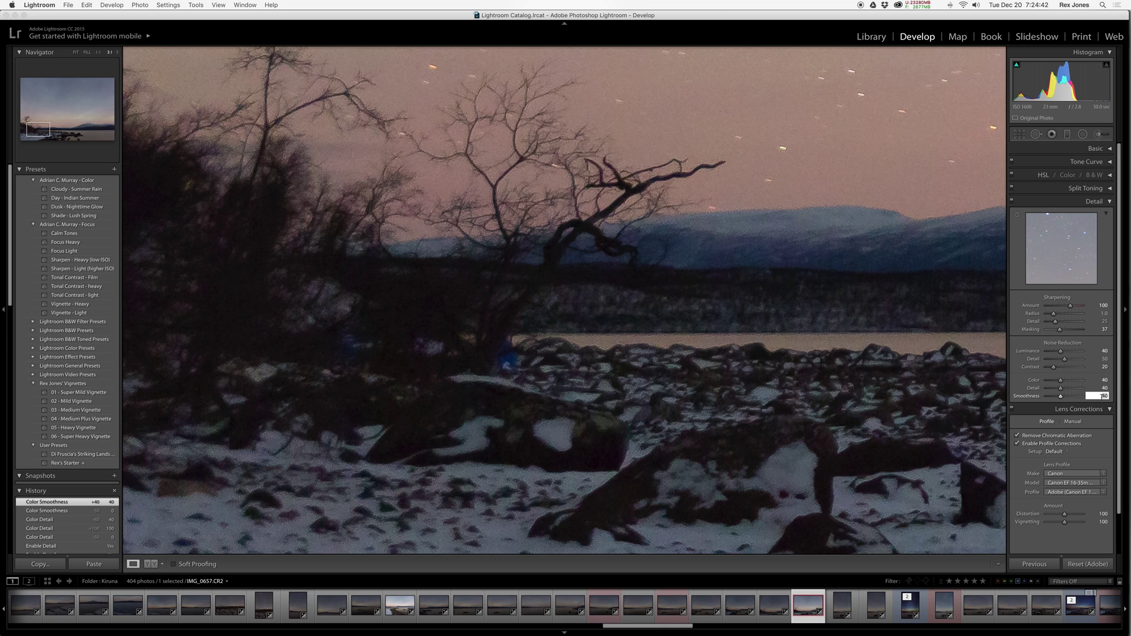
type("90")
key("Return")
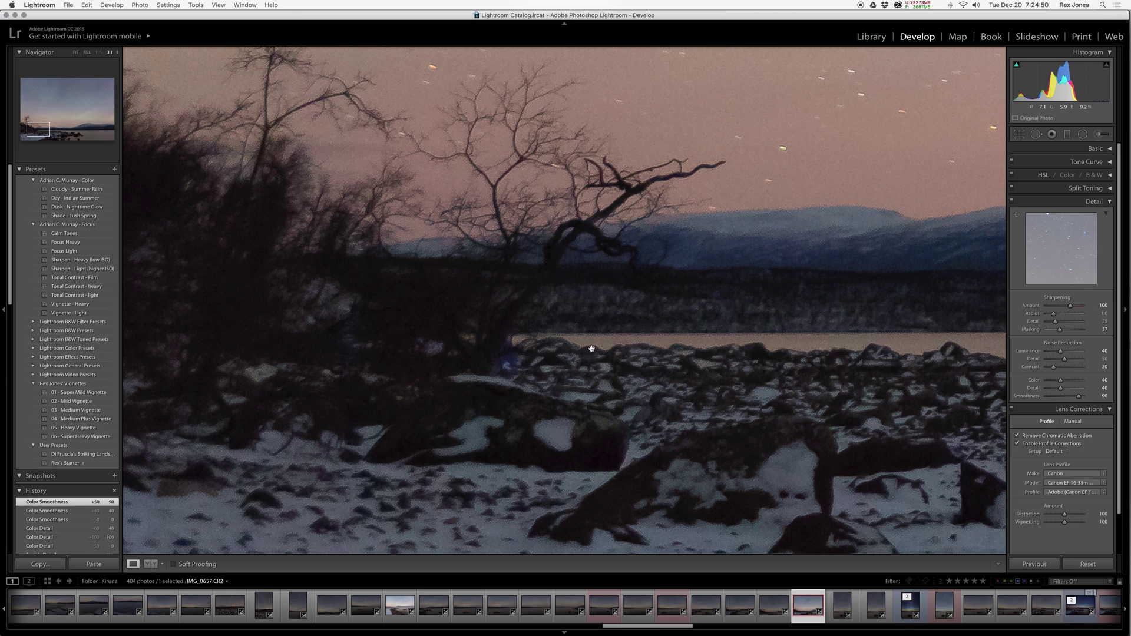
left_click_drag(594, 366, 433, 374)
- Bring the color noise reduction's Smoothness back to 40 and inspect the trees, rocks and snowy foreground
left_click(1097, 396)
type("40")
key("Return")
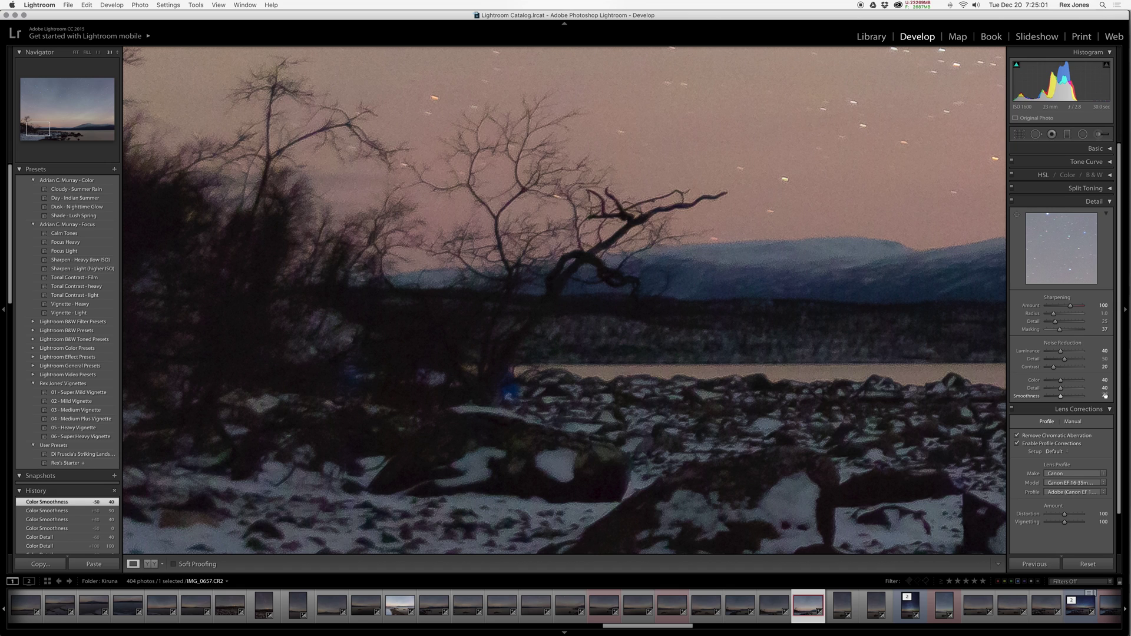
left_click_drag(265, 307, 377, 301)
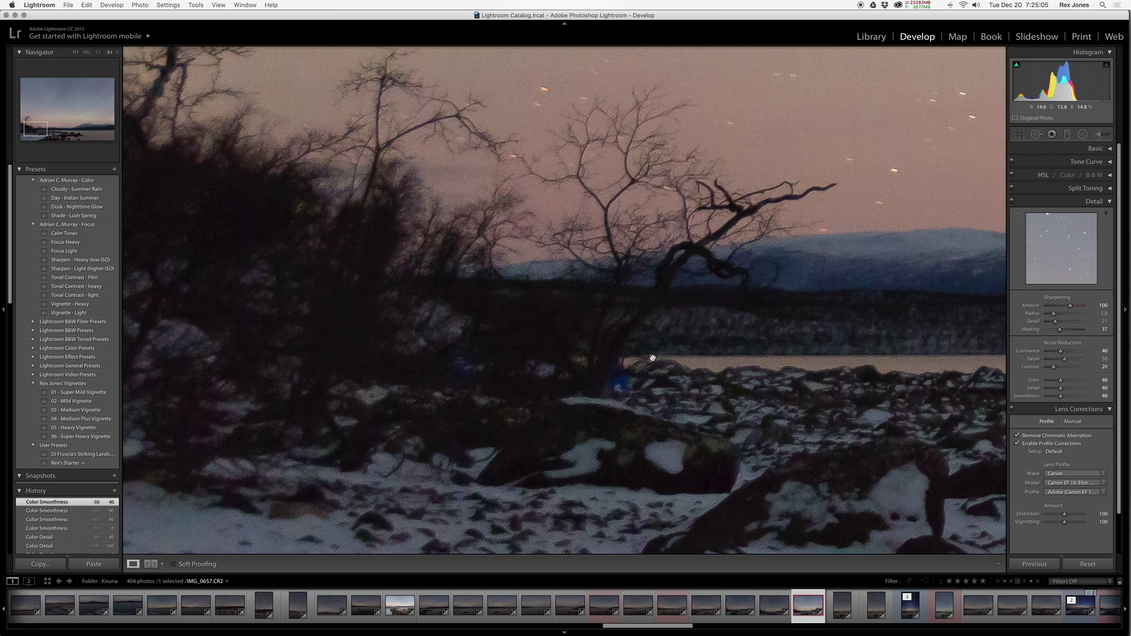
left_click_drag(704, 458, 416, 377)
scroll(589, 380, "down", 2)
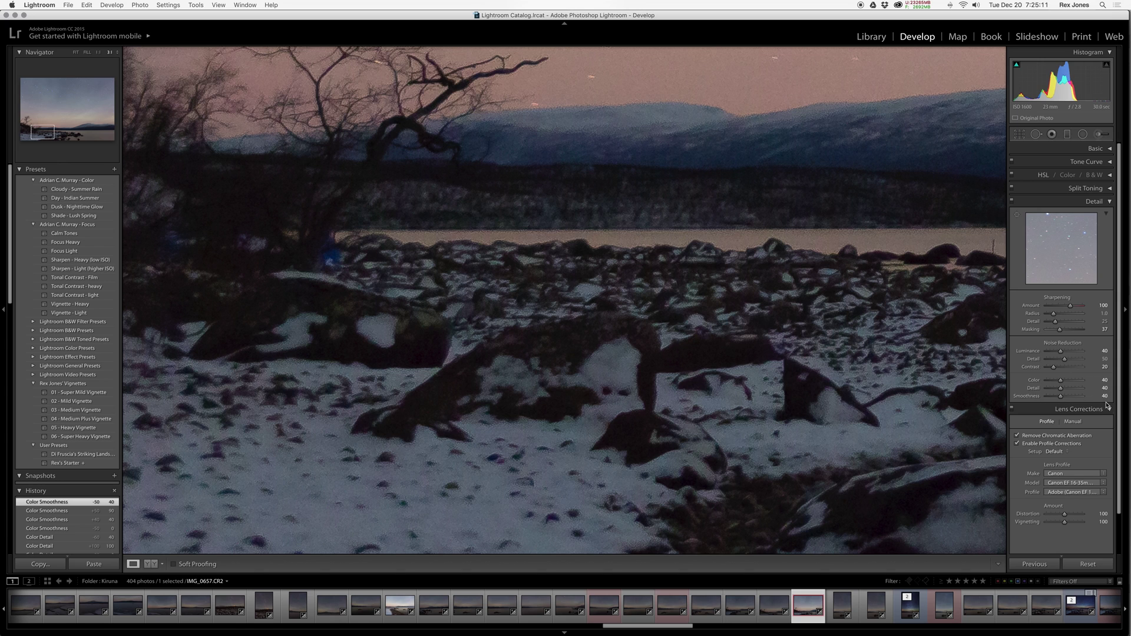
left_click_drag(454, 411, 616, 330)
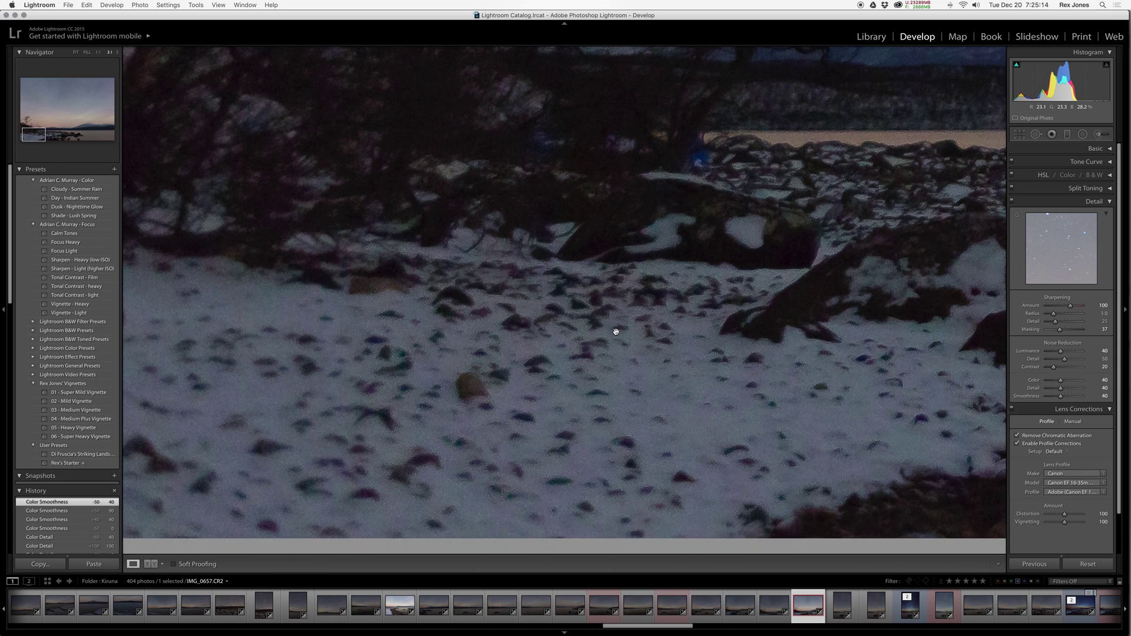
- Set the color noise reduction's Smoothness to 50 and check the mountains and shoreline
left_click(1099, 396)
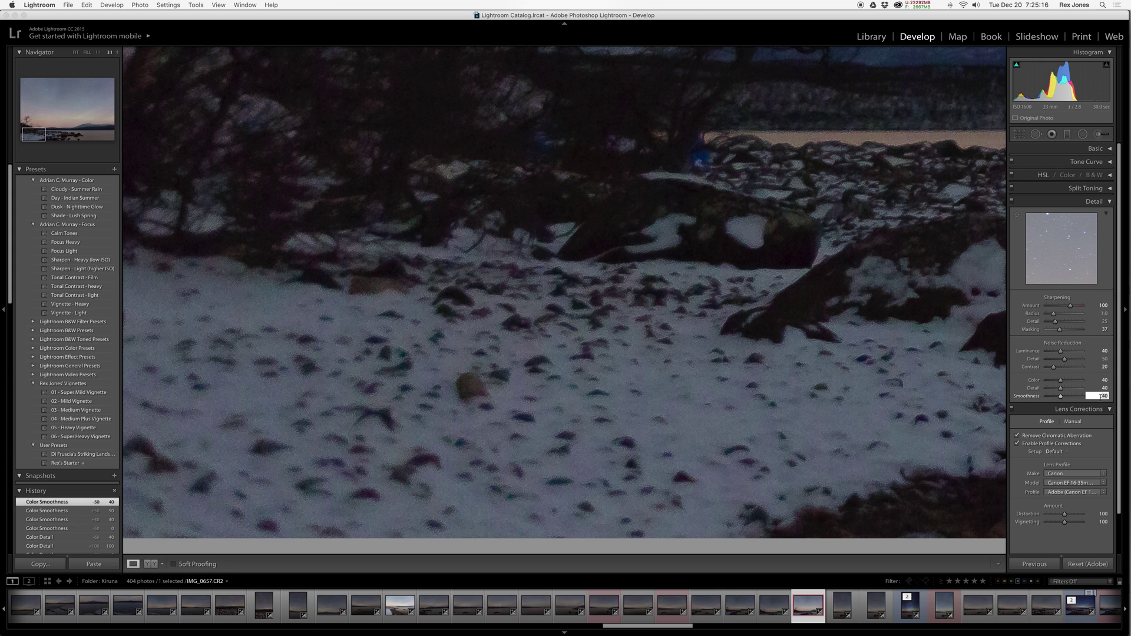
type("50")
key("Return")
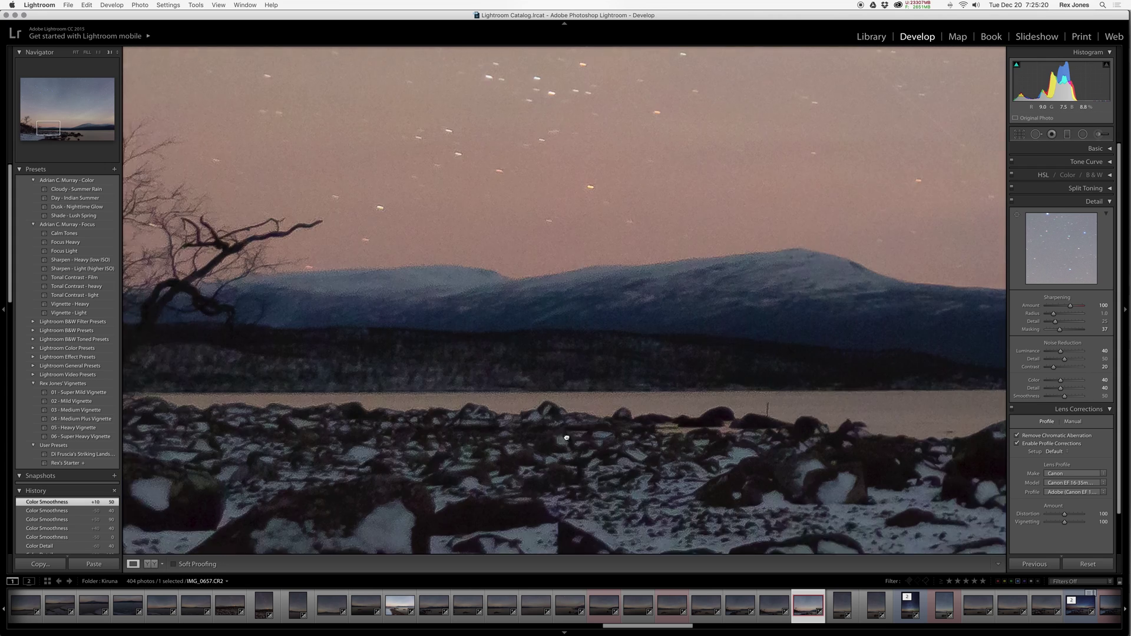
left_click_drag(566, 438, 474, 445)
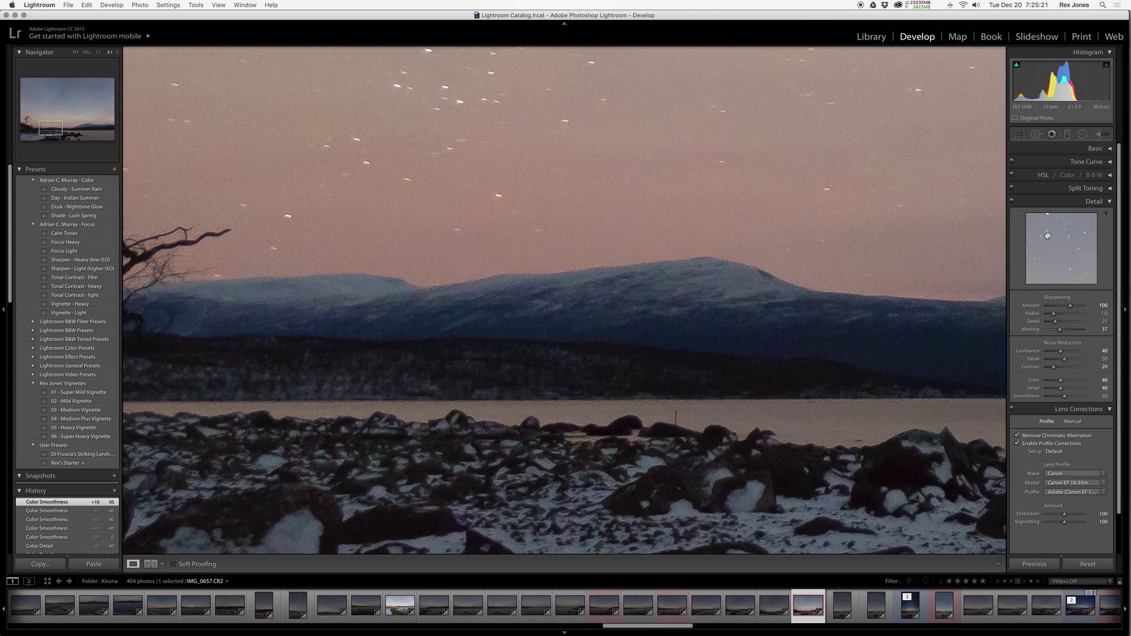
- Compare the mountains and shoreline with the Detail adjustments off and on, and fit the whole photo in view
left_click(1012, 201)
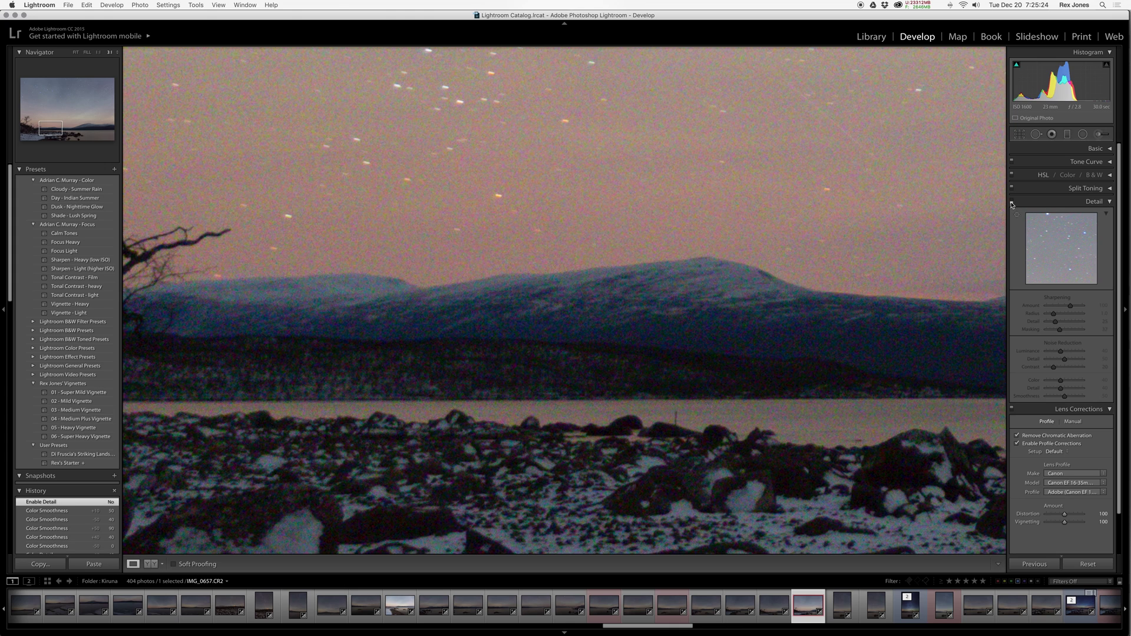
left_click(1012, 202)
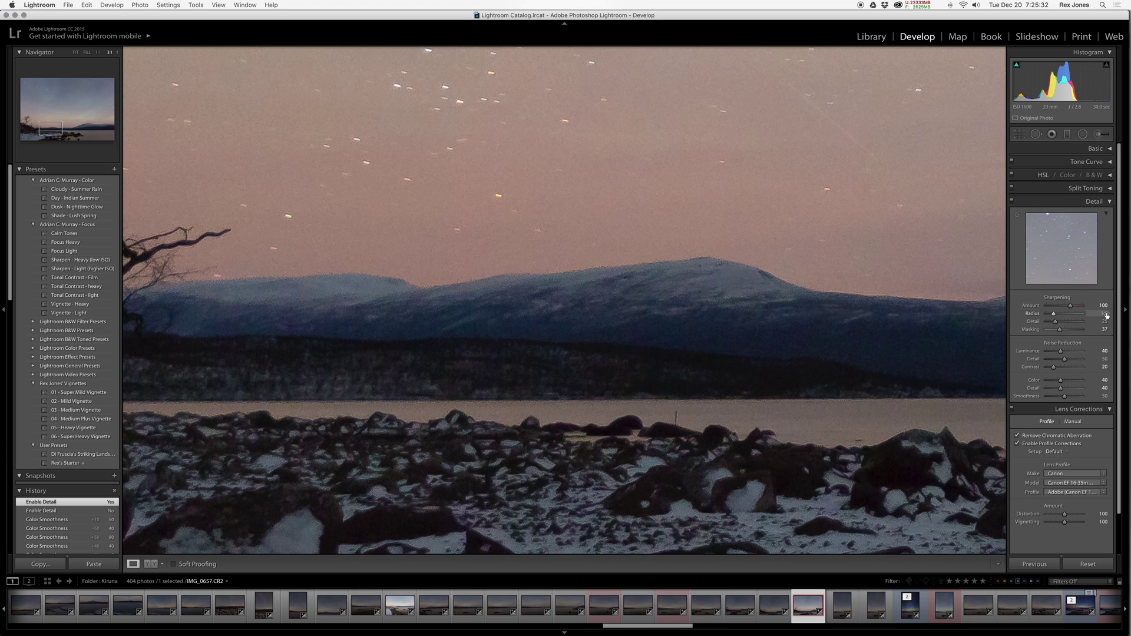
left_click_drag(794, 333, 664, 344)
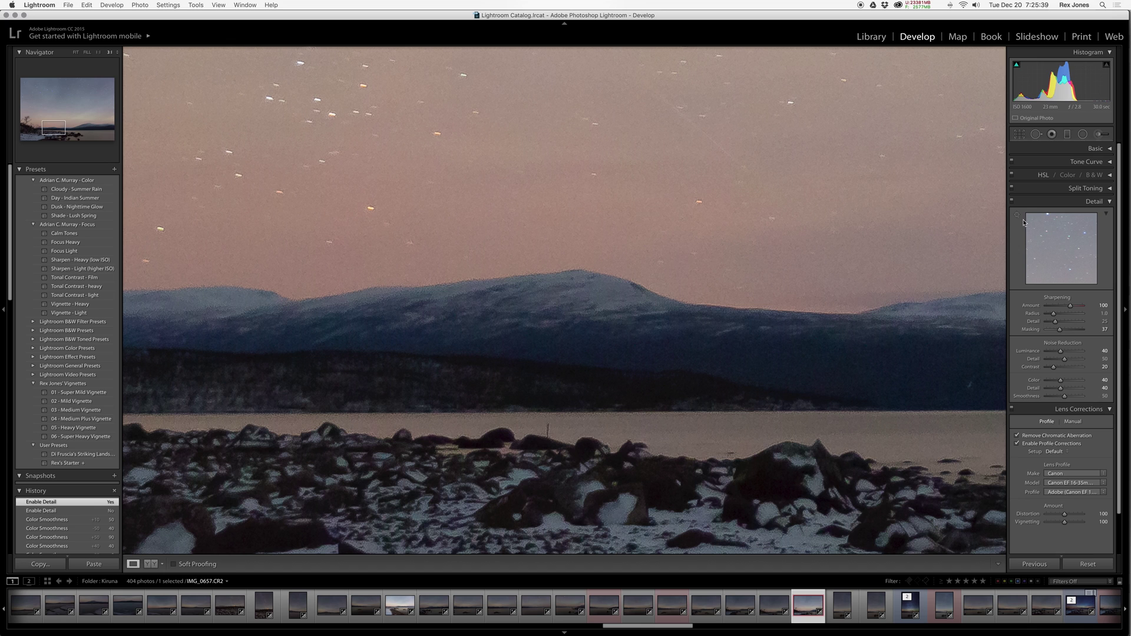
left_click(1012, 204)
left_click(1011, 204)
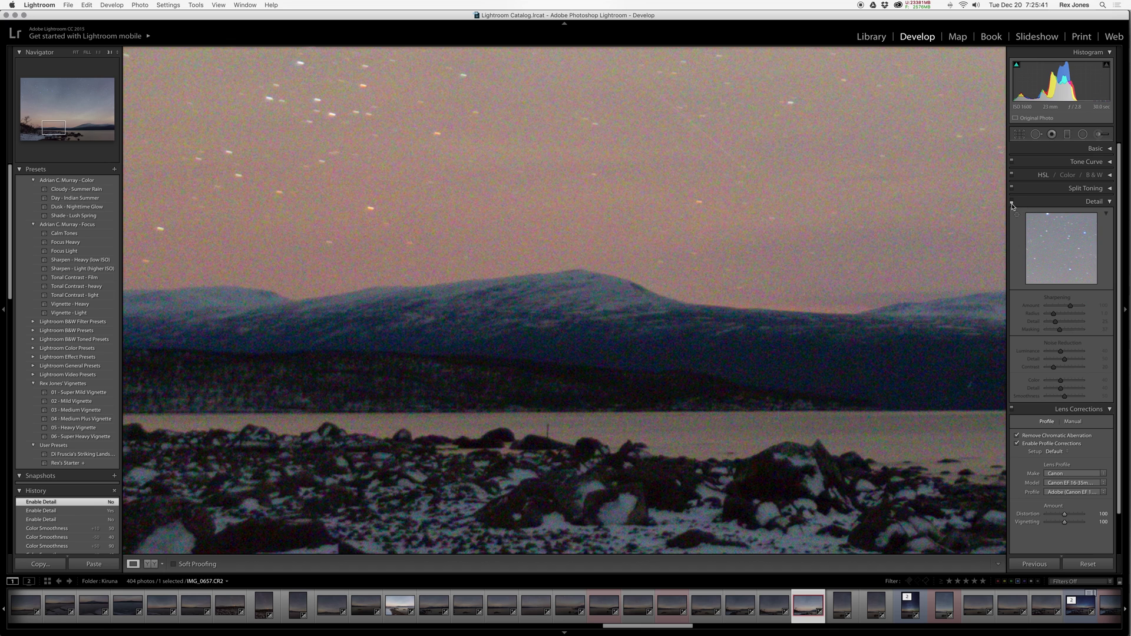
left_click_drag(379, 417, 417, 364)
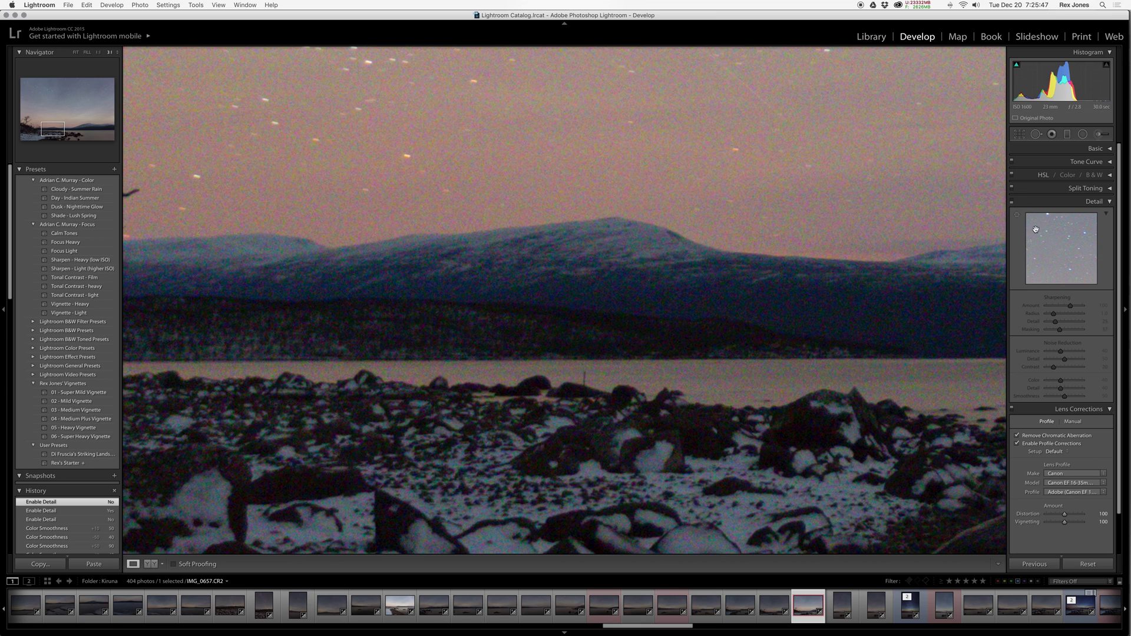
left_click(1012, 202)
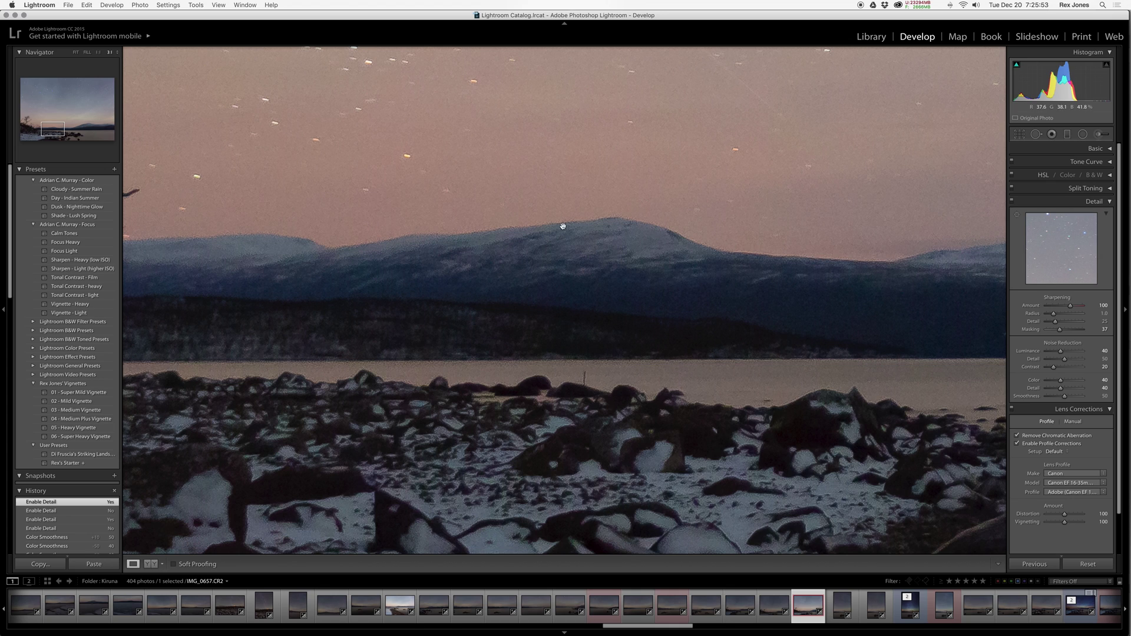
scroll(521, 323, "down", 5)
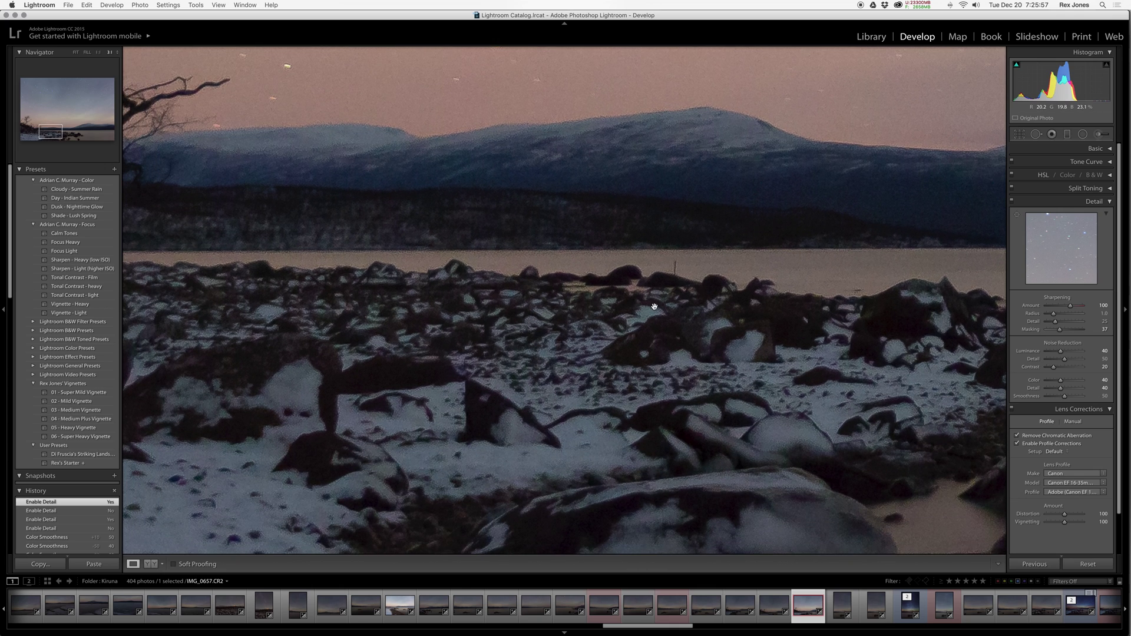
left_click(75, 52)
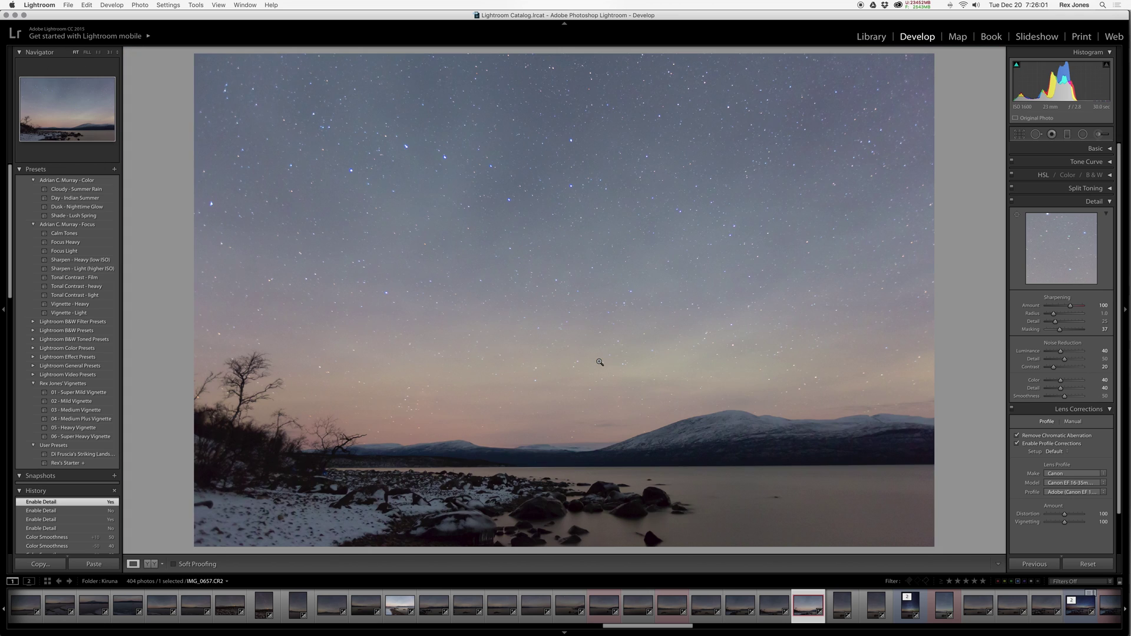